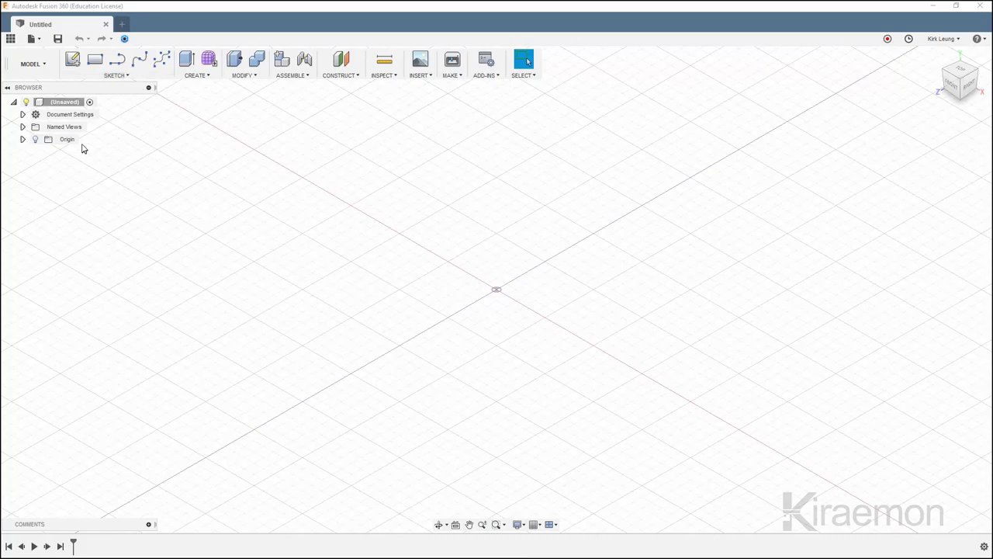
Start a center rectangle on the ground plane, anchored at the origin
left_click(127, 76)
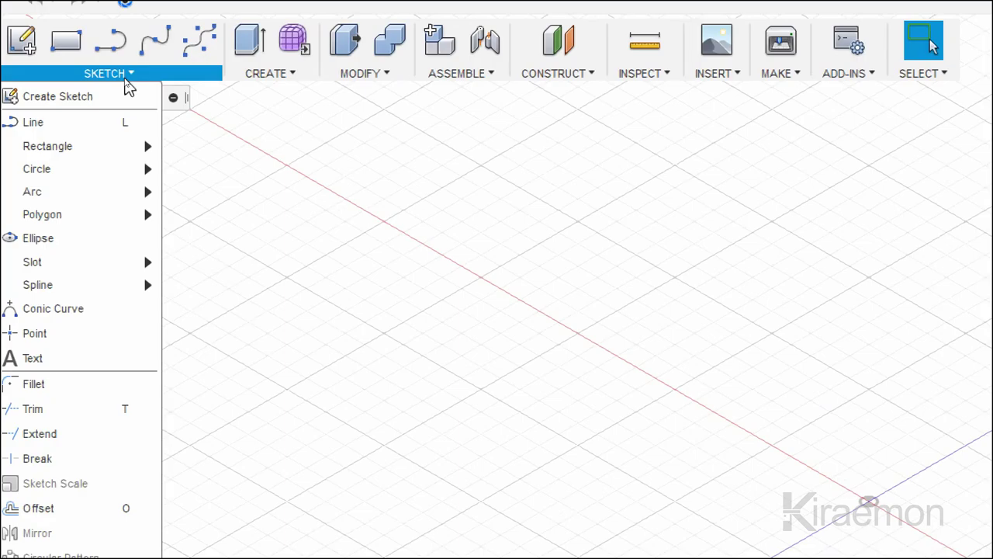
mouse_move(171, 135)
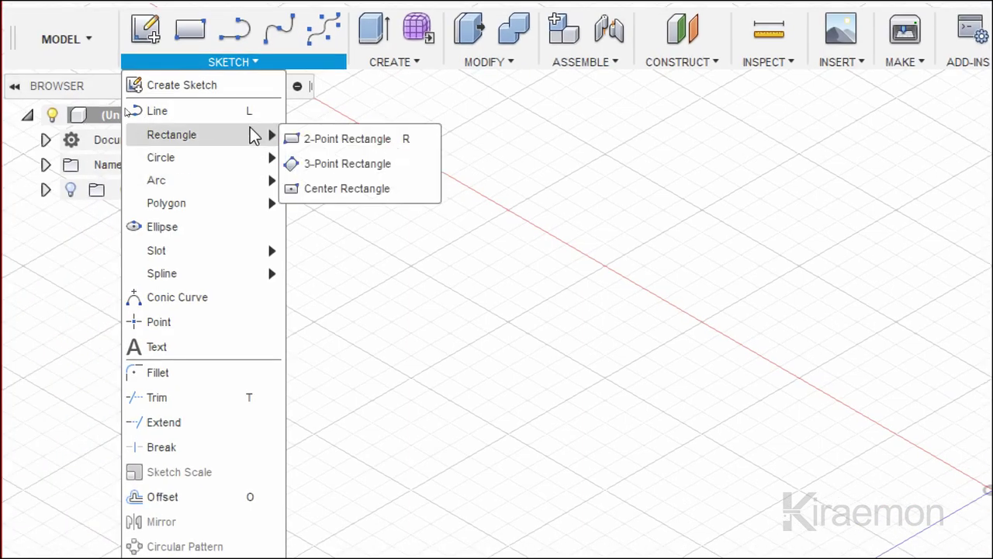
left_click(362, 195)
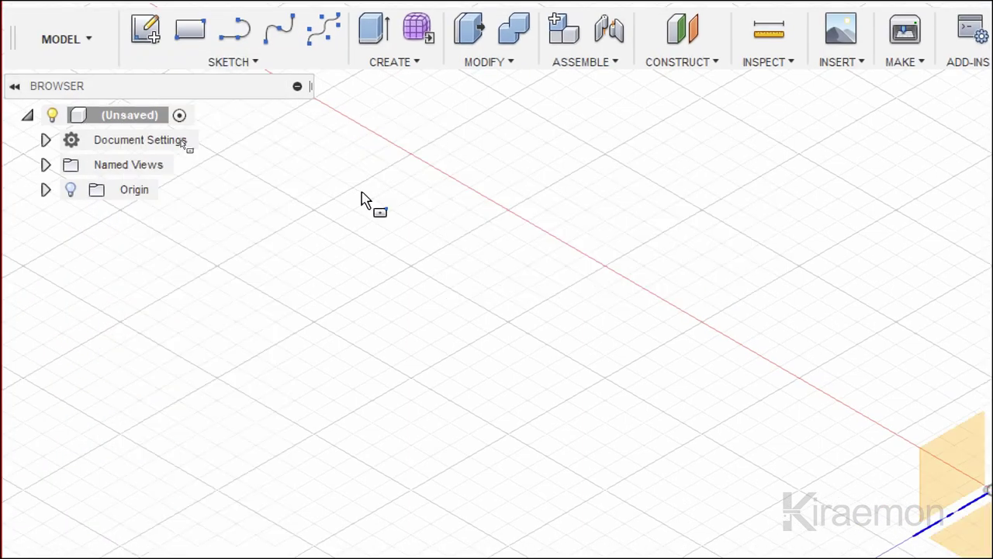
left_click(510, 317)
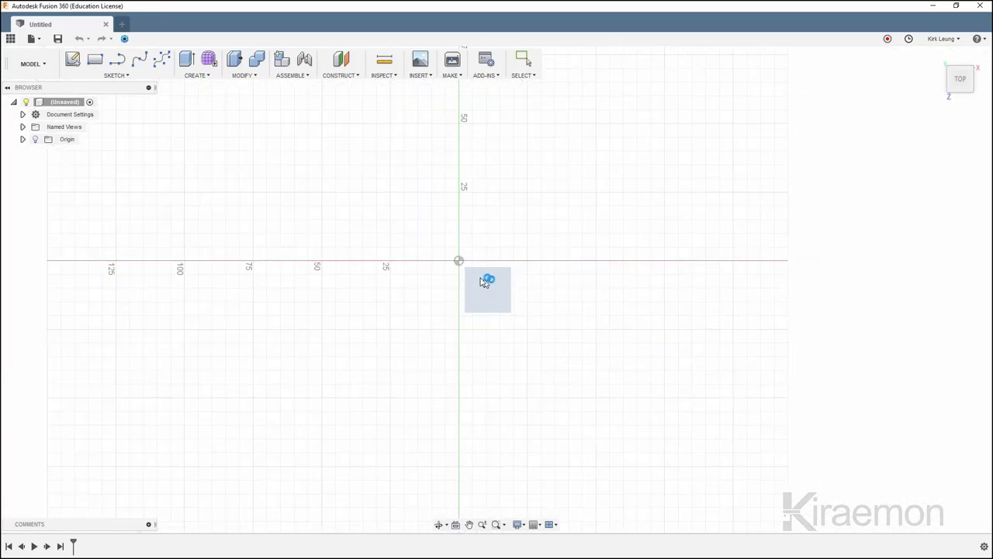
left_click(459, 261)
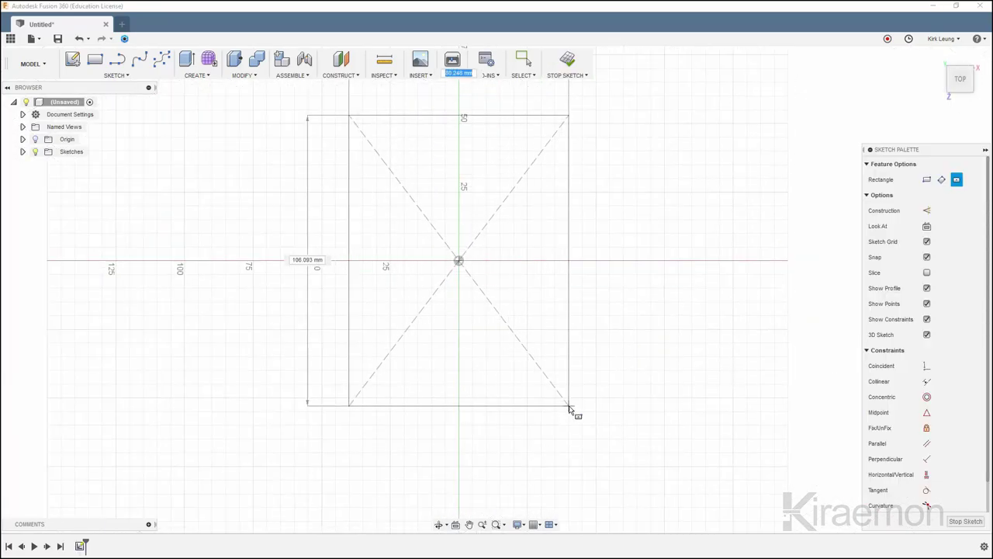
Size the rectangle 300 by 500 mm and frame it in the view
type("300")
key("Tab")
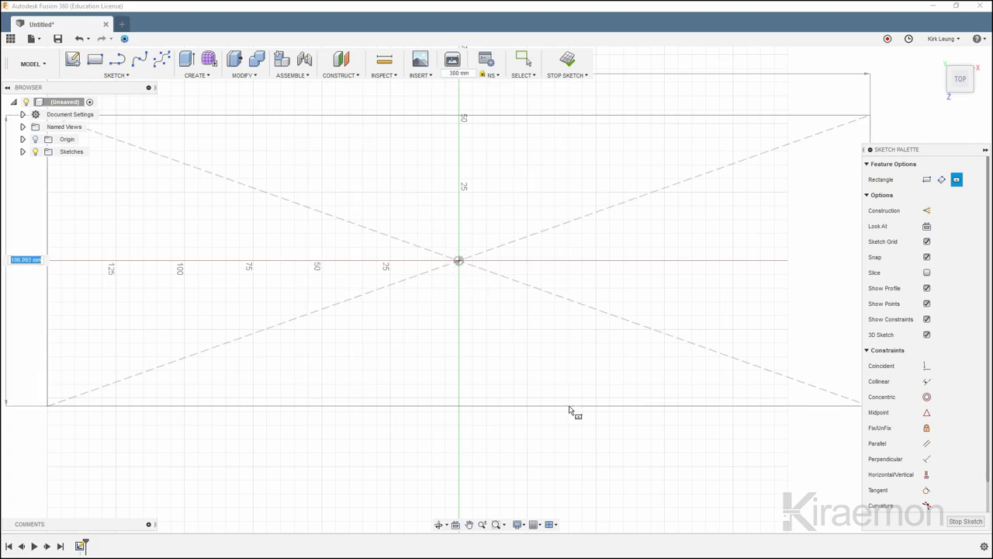
type("500")
key("Tab")
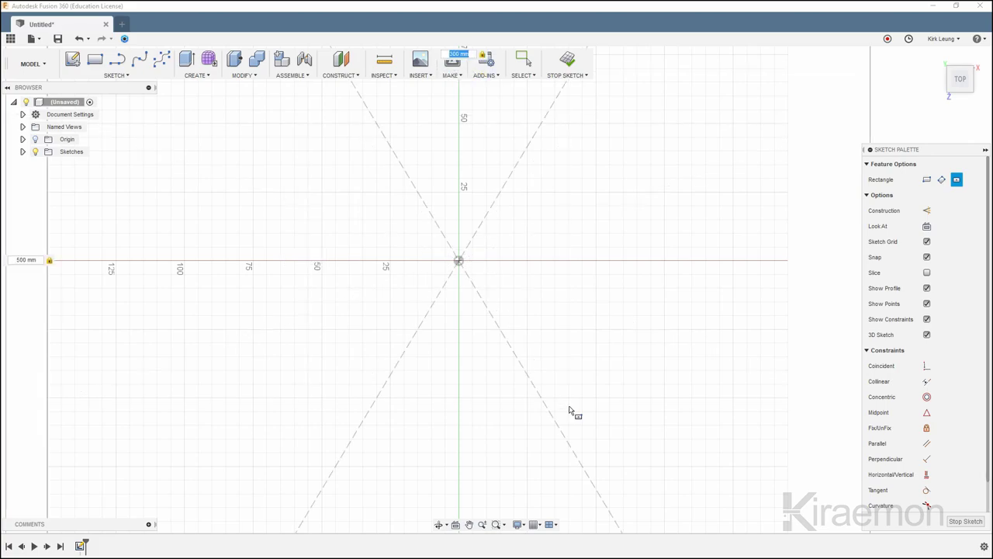
key("Return")
key("Escape")
scroll(565, 411, "down", 4)
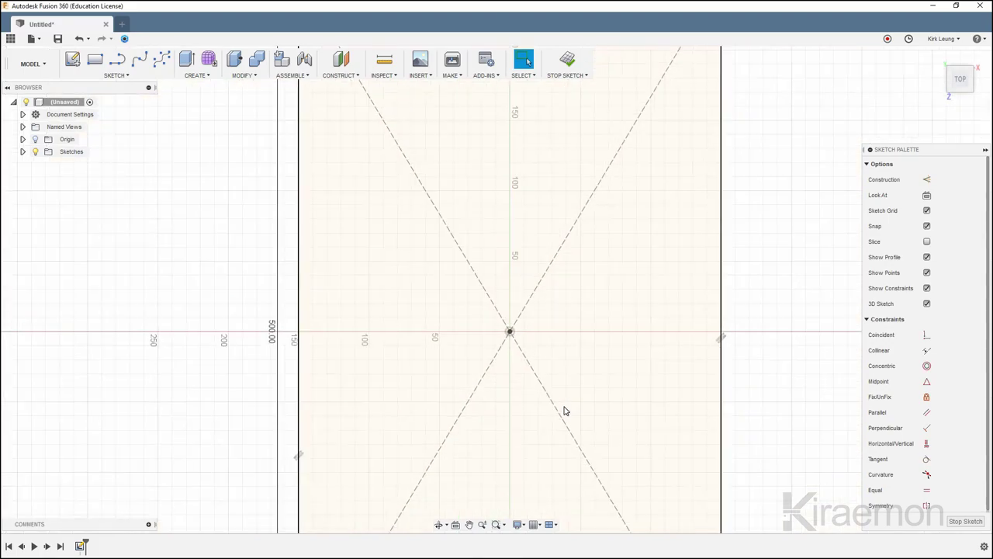
scroll(565, 411, "down", 4)
scroll(564, 410, "down", 3)
middle_click_drag(565, 408, 515, 336)
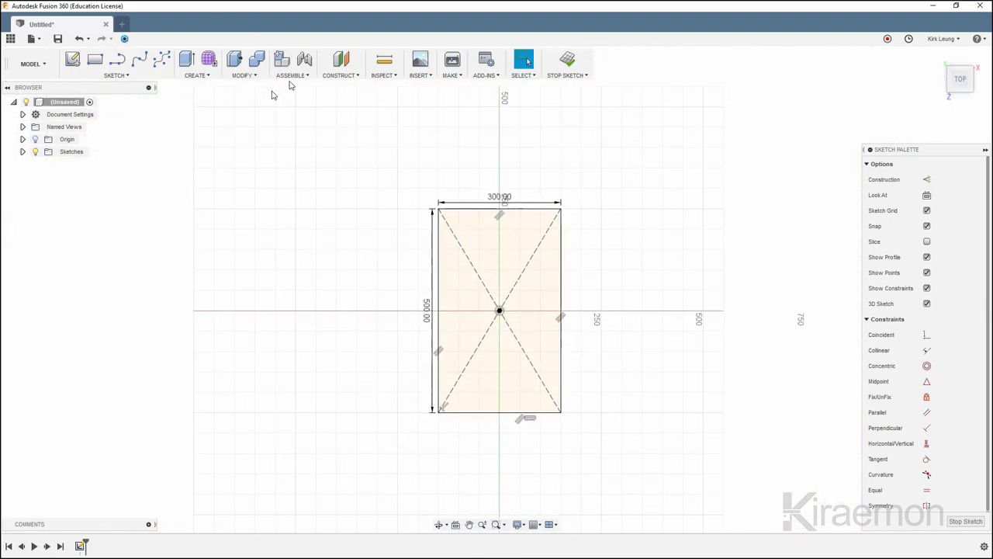
left_click(117, 75)
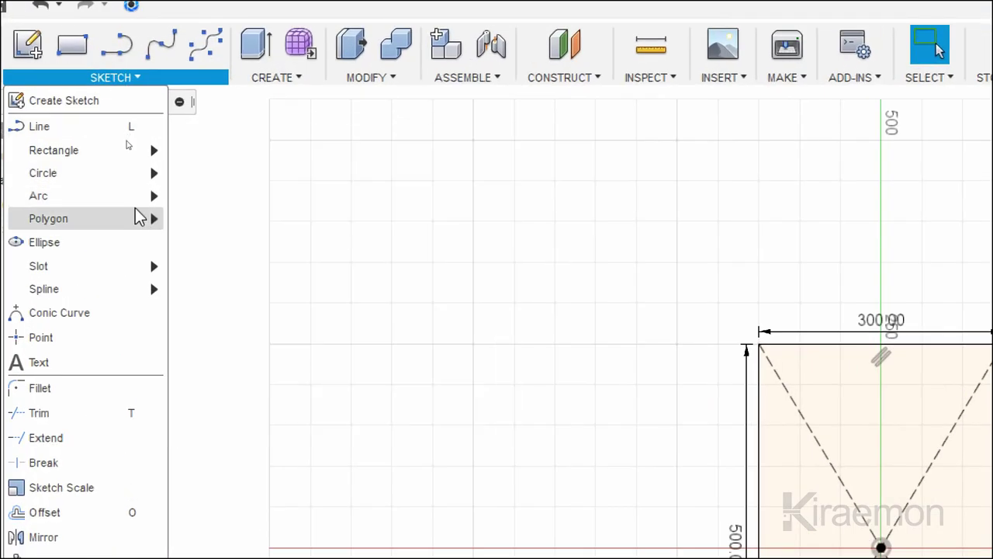
Draw 300 mm diameter circles centred on the rectangle's top and bottom edge midpoints
mouse_move(85, 173)
left_click(218, 179)
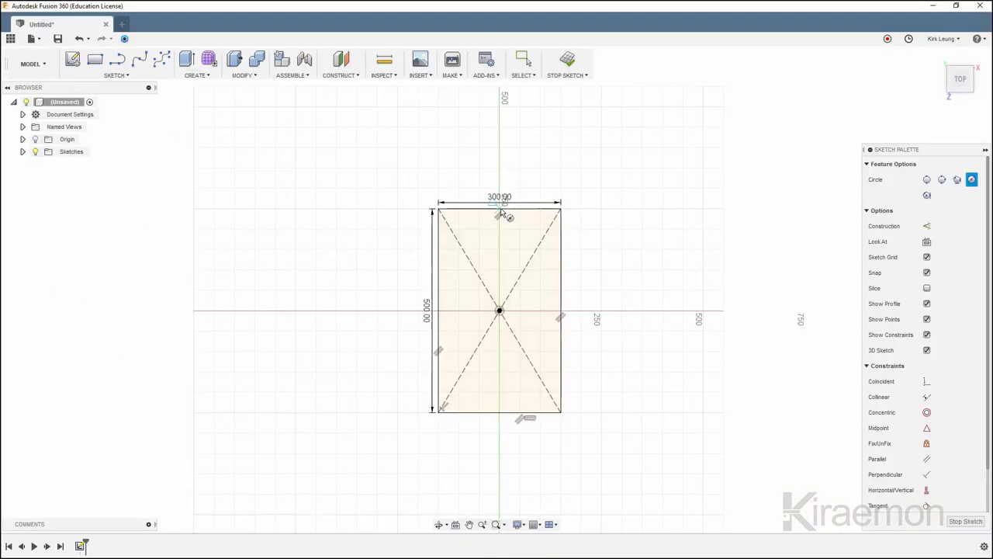
left_click(499, 208)
left_click(440, 211)
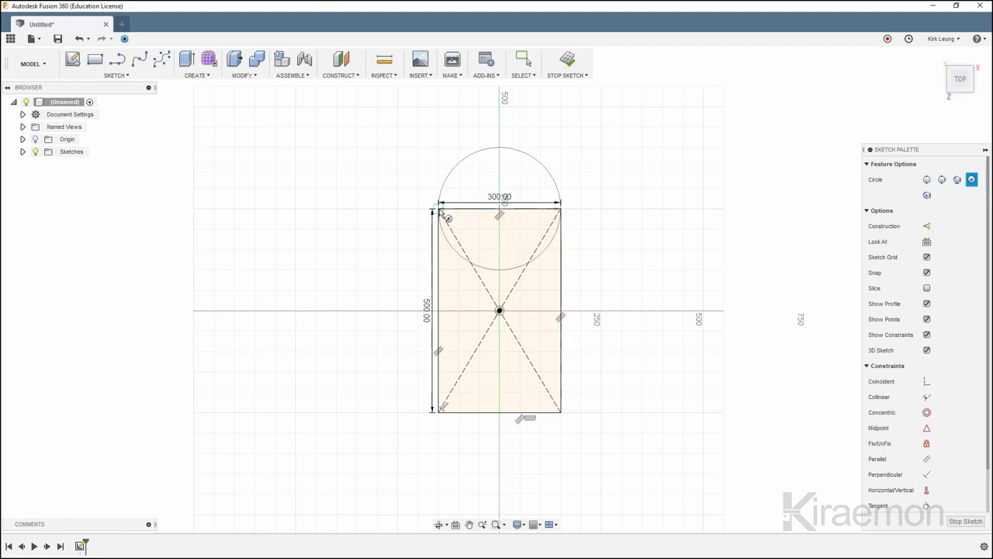
left_click(499, 412)
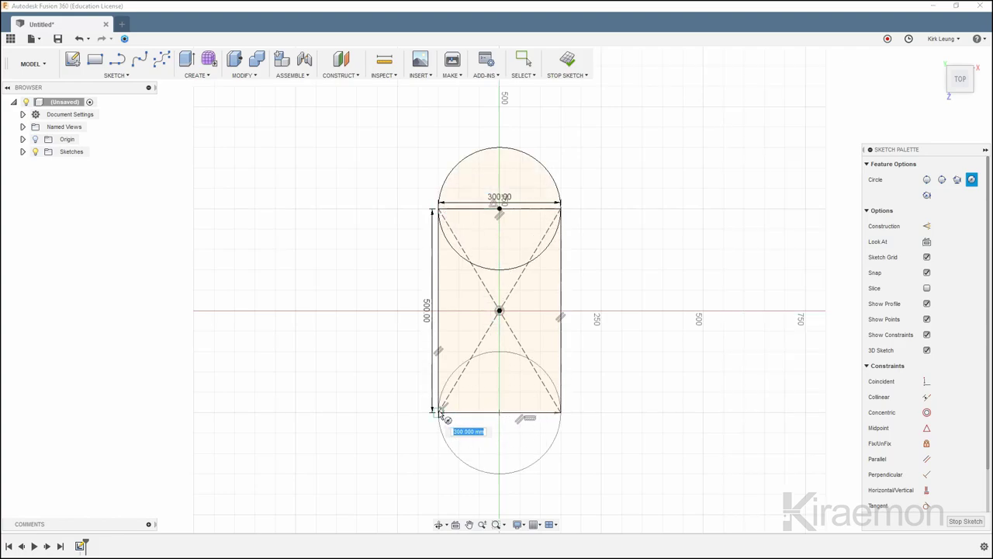
left_click(439, 411)
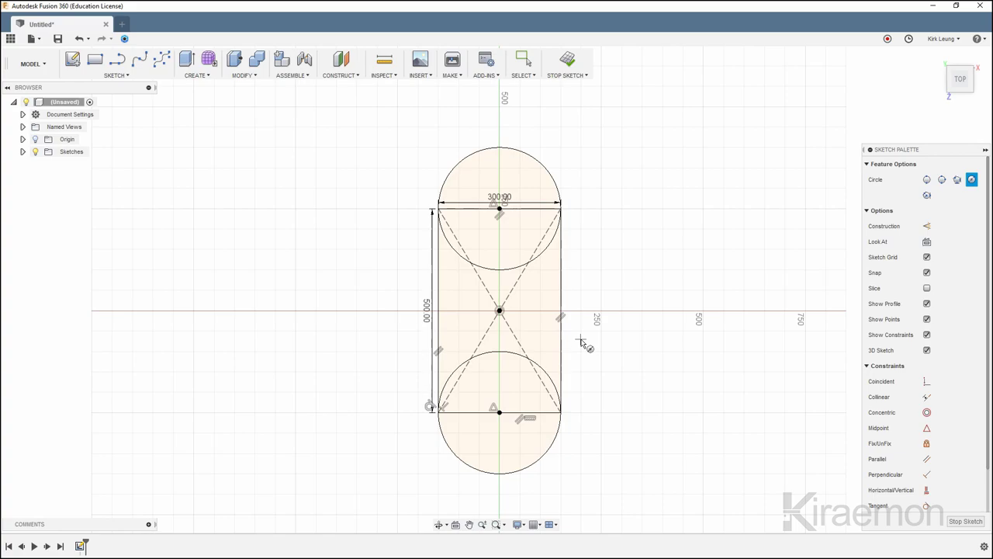
Finish the stadium sketch and return to the home view
left_click(568, 61)
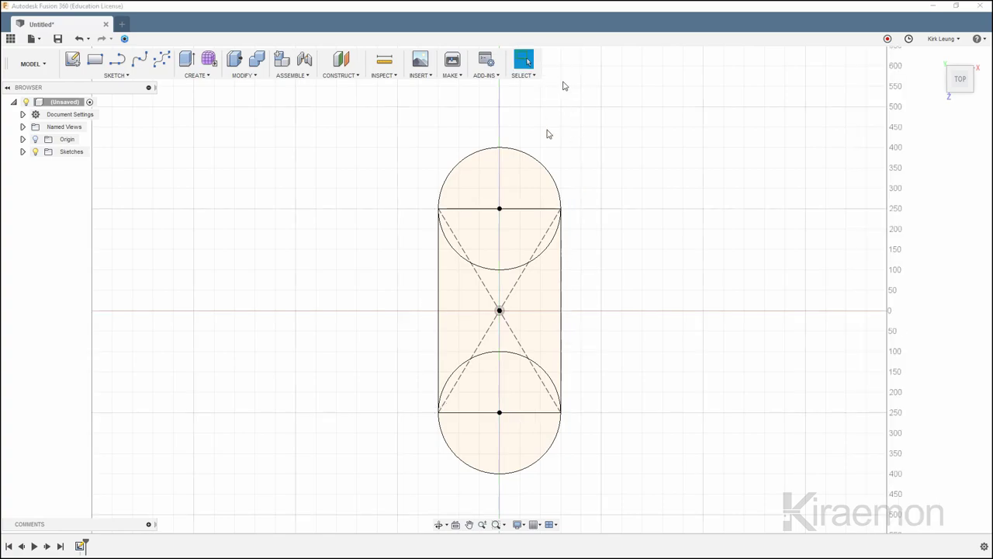
left_click(936, 54)
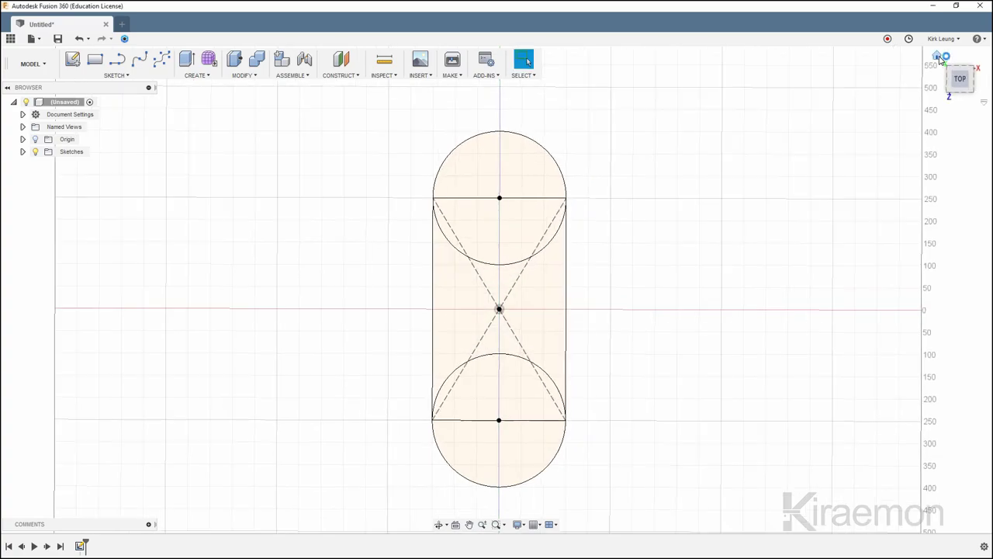
left_click(197, 78)
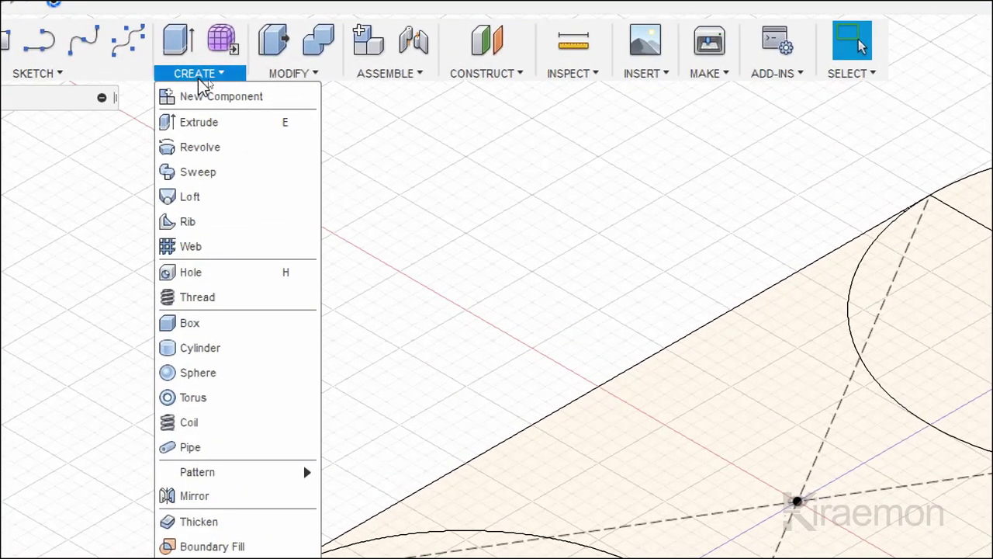
Extrude all five stadium profiles 200 mm with a 5° wall taper
left_click(237, 127)
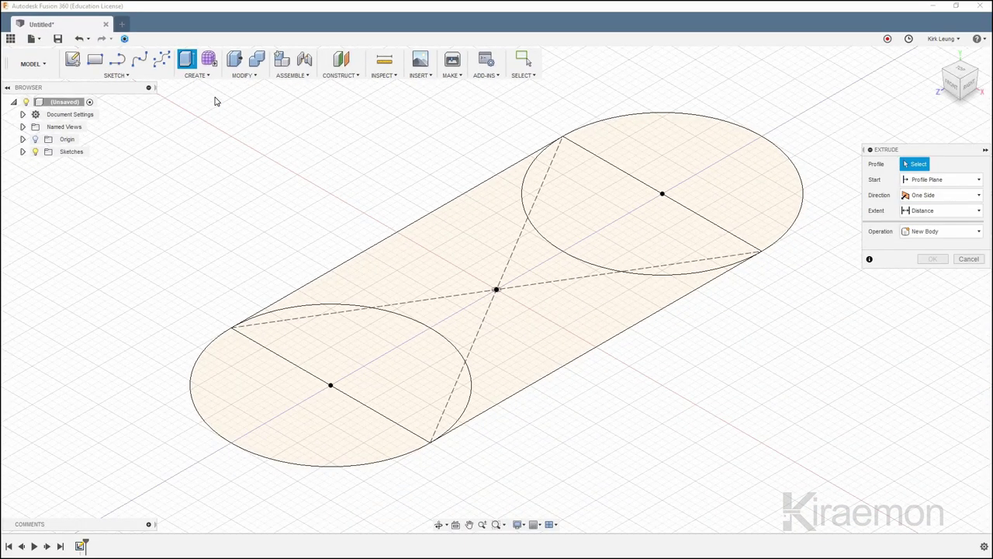
left_click(277, 379)
left_click(336, 346)
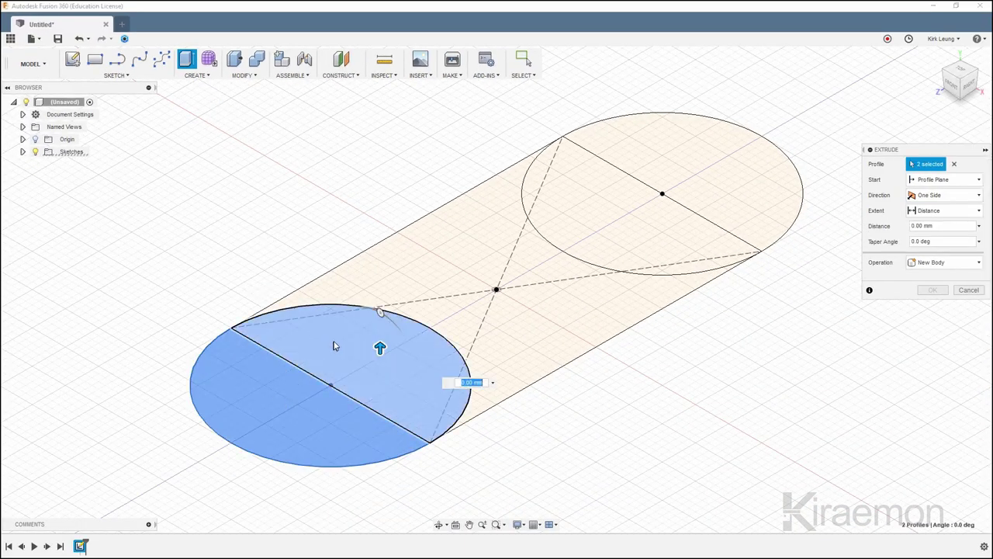
left_click(396, 286)
left_click(562, 215)
left_click(712, 160)
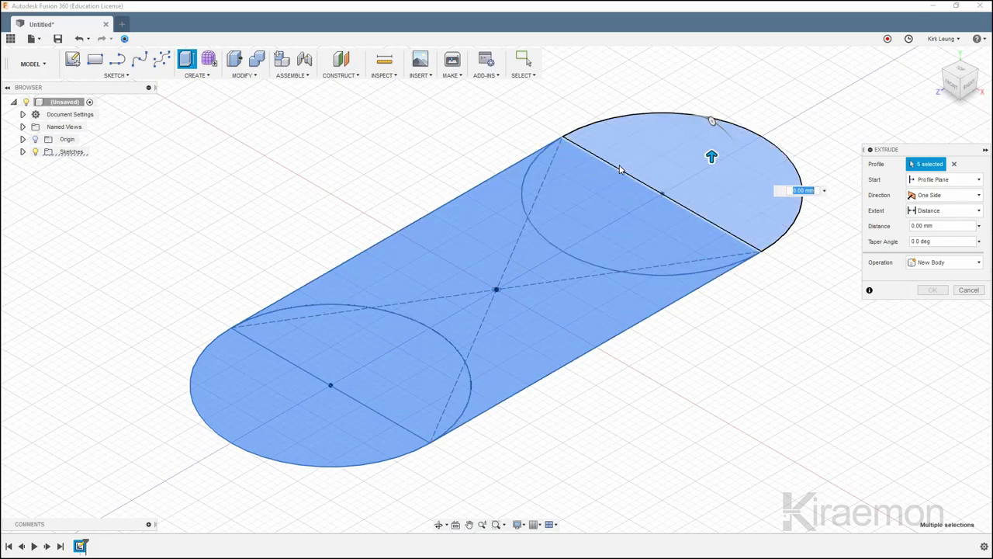
left_click_drag(712, 157, 712, 48)
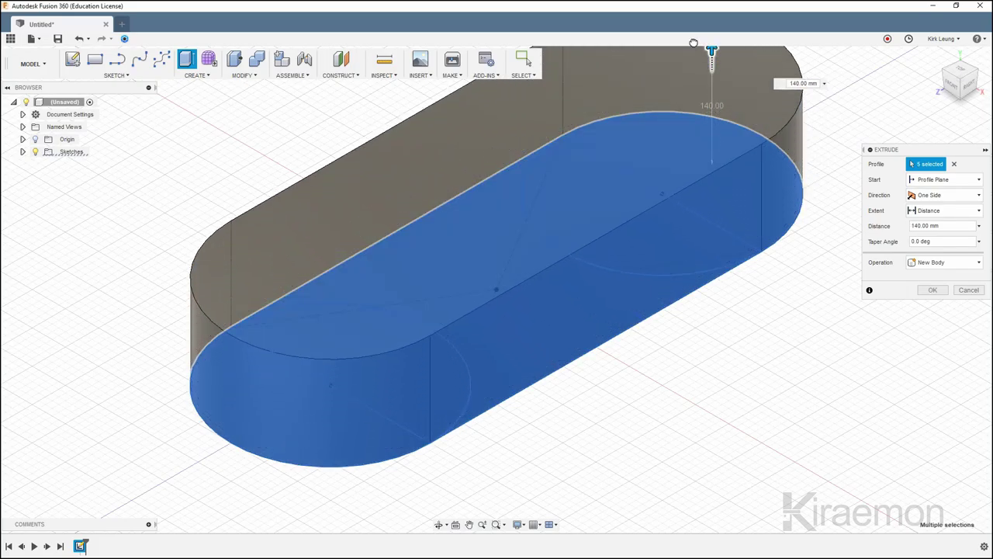
scroll(695, 49, "down", 2)
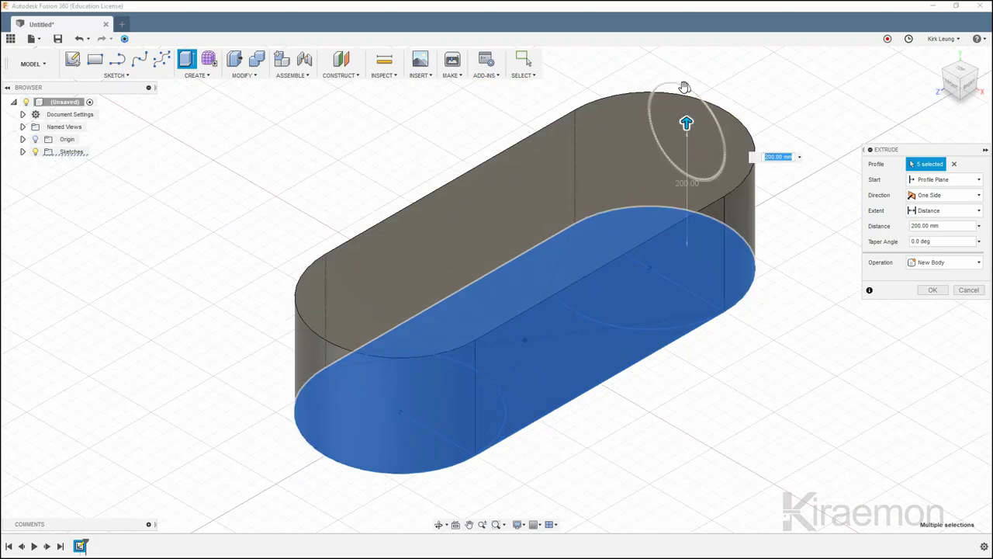
left_click_drag(686, 88, 690, 90)
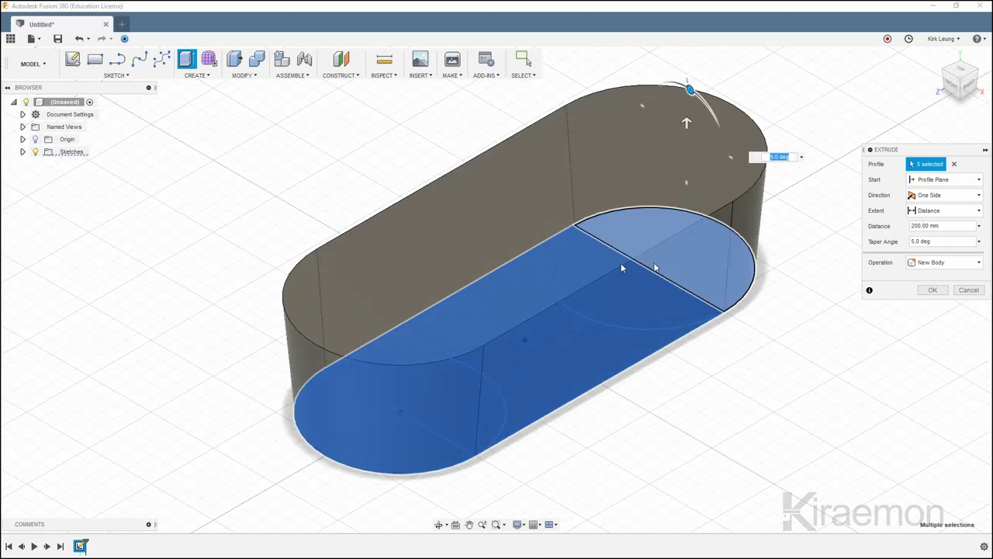
left_click(934, 291)
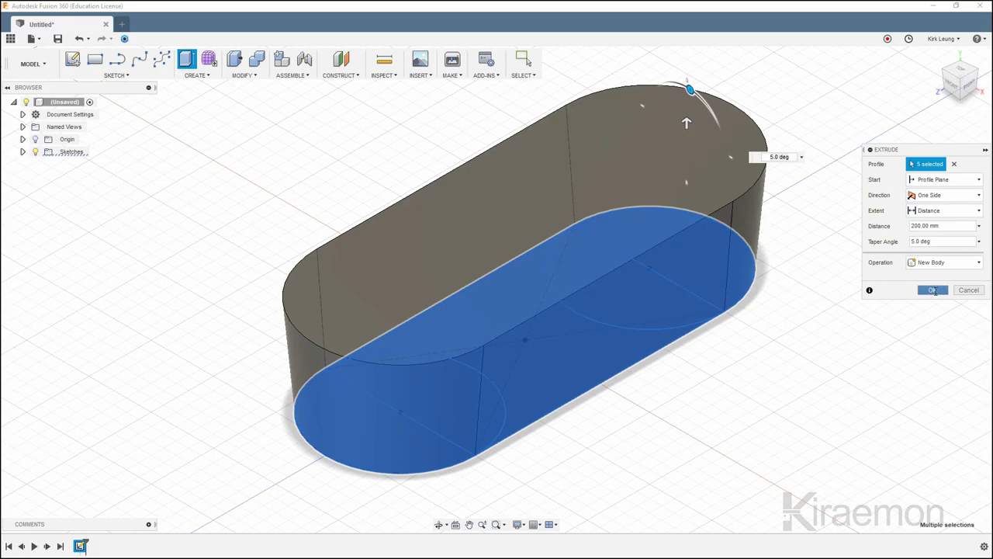
Shell the solid with 2.5 mm inside thickness, removing the top face
left_click(242, 77)
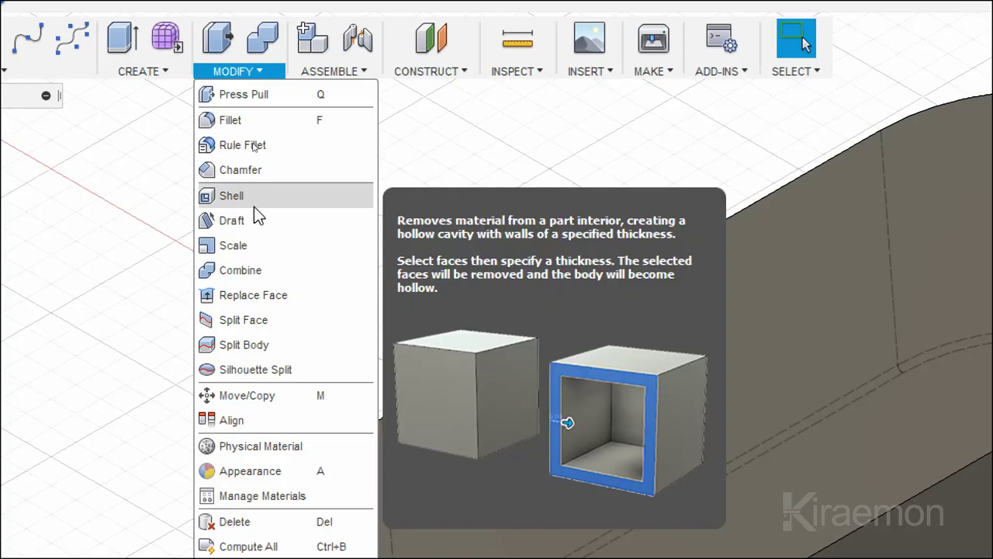
left_click(254, 203)
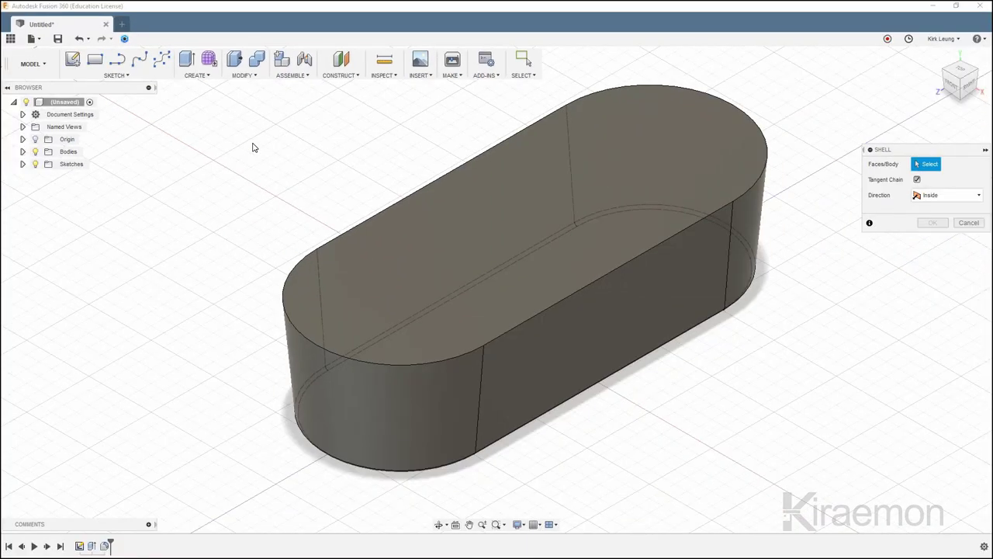
left_click(386, 262)
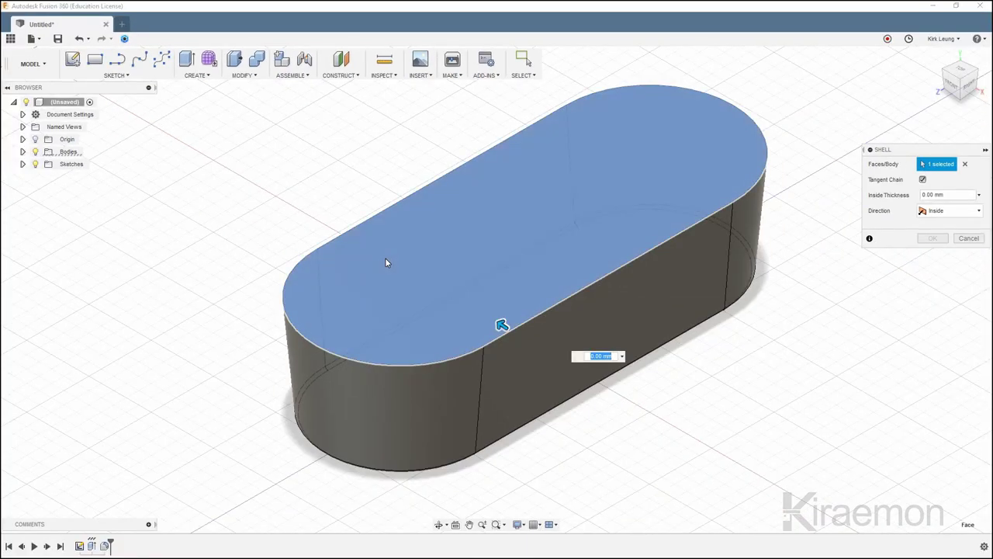
type("2.5")
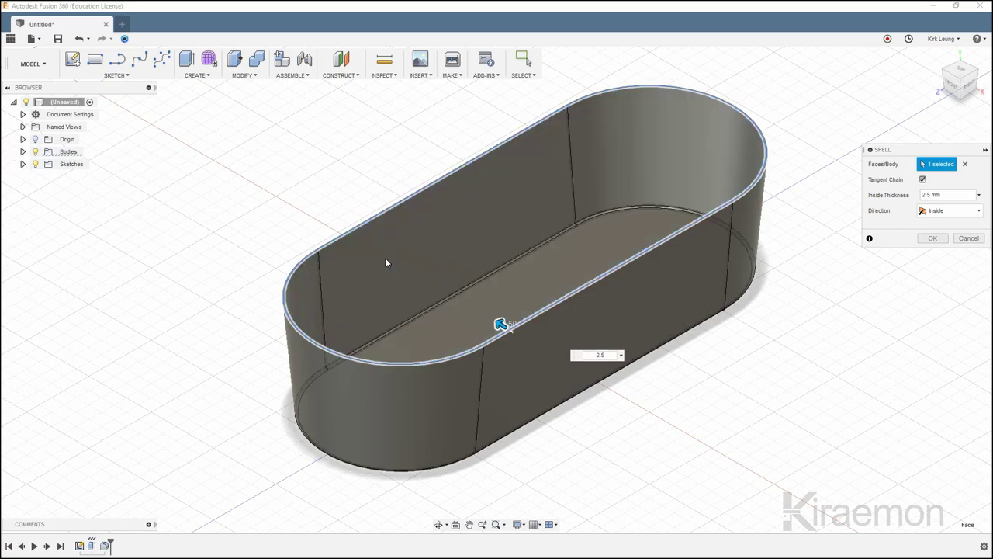
key("Return")
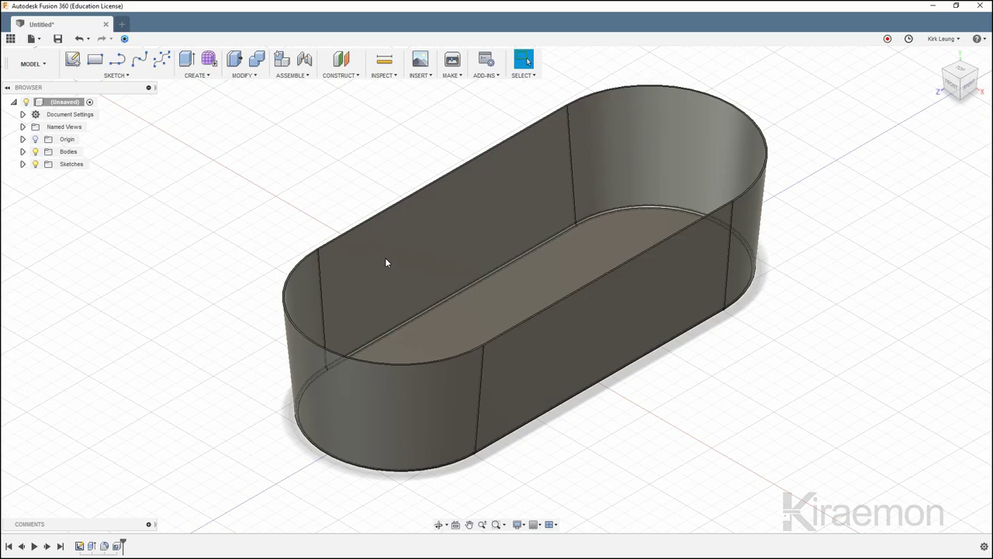
left_click(118, 76)
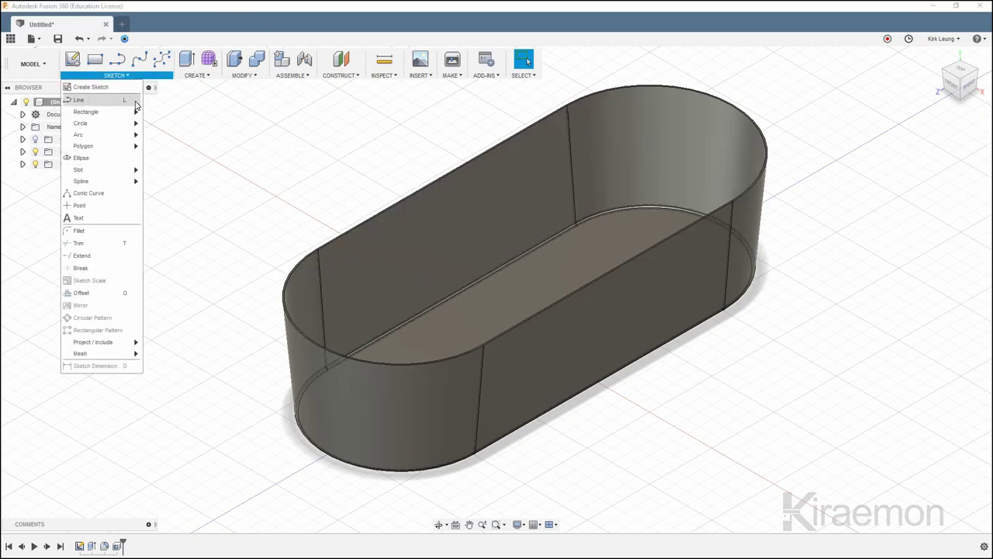
mouse_move(47, 127)
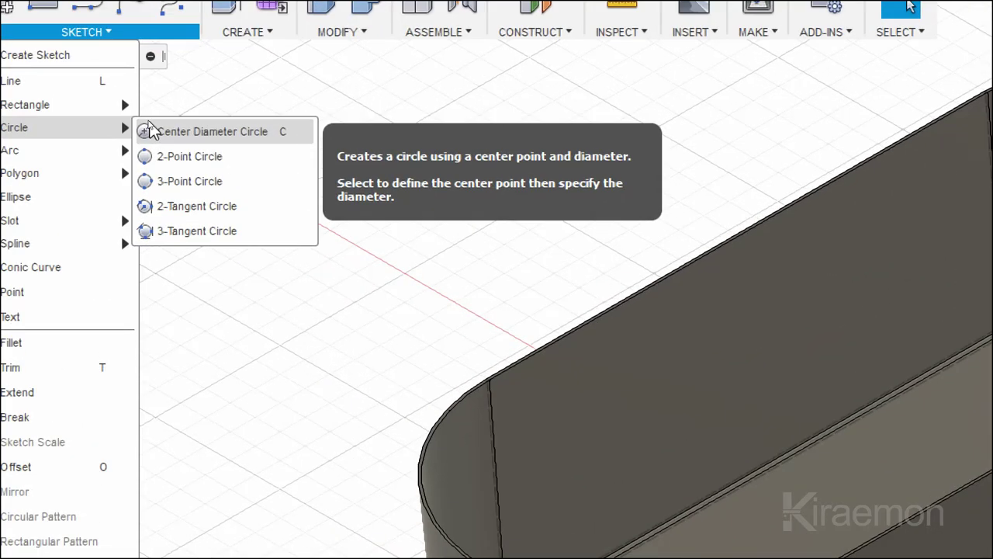
Sketch a 40 mm diameter circle on the tray's bottom face near the lower-right end
left_click(151, 130)
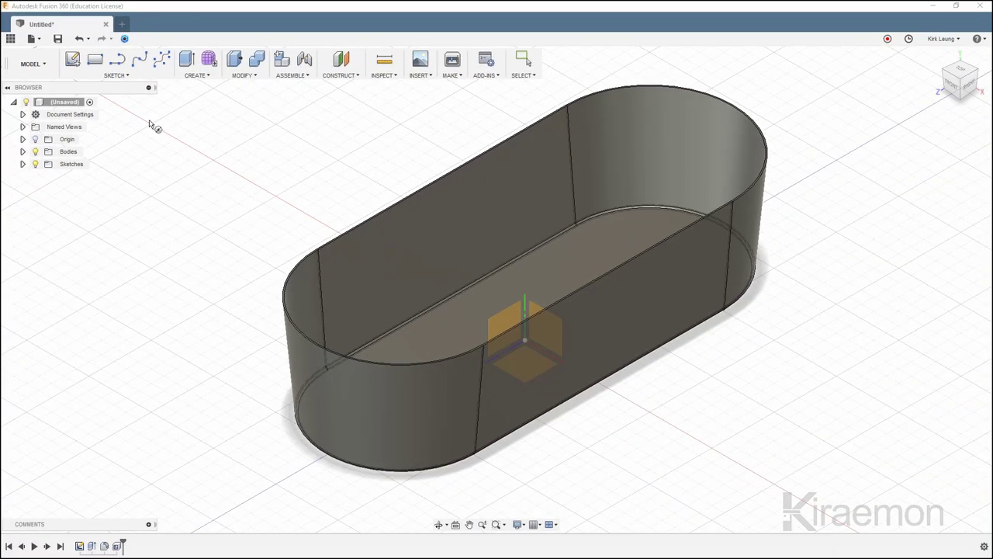
left_click(470, 233)
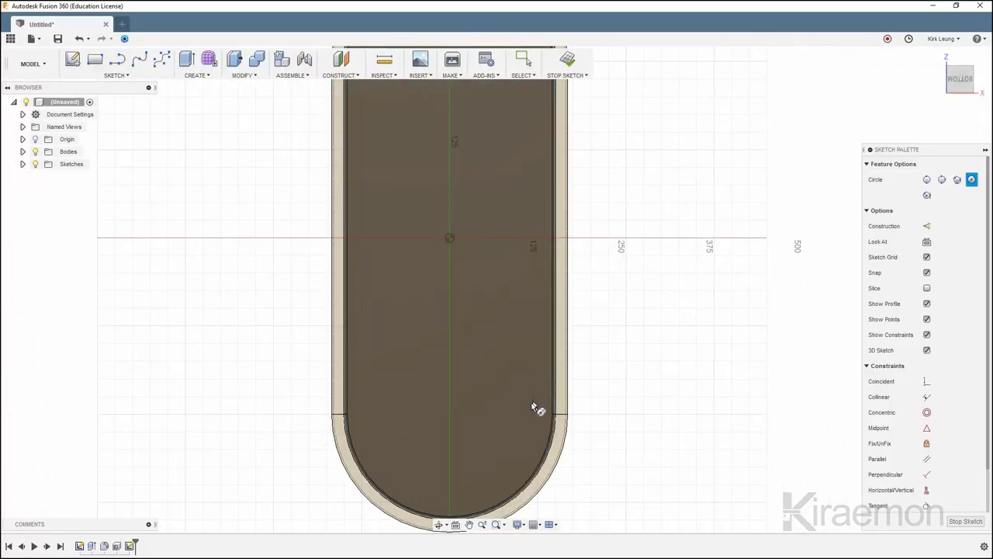
scroll(536, 403, "up", 2)
scroll(517, 406, "up", 1)
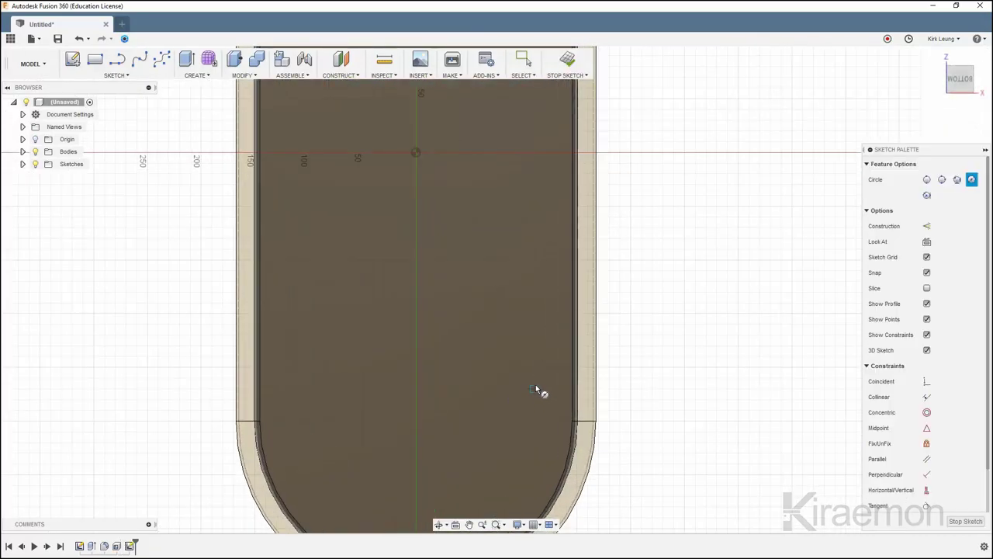
left_click(536, 386)
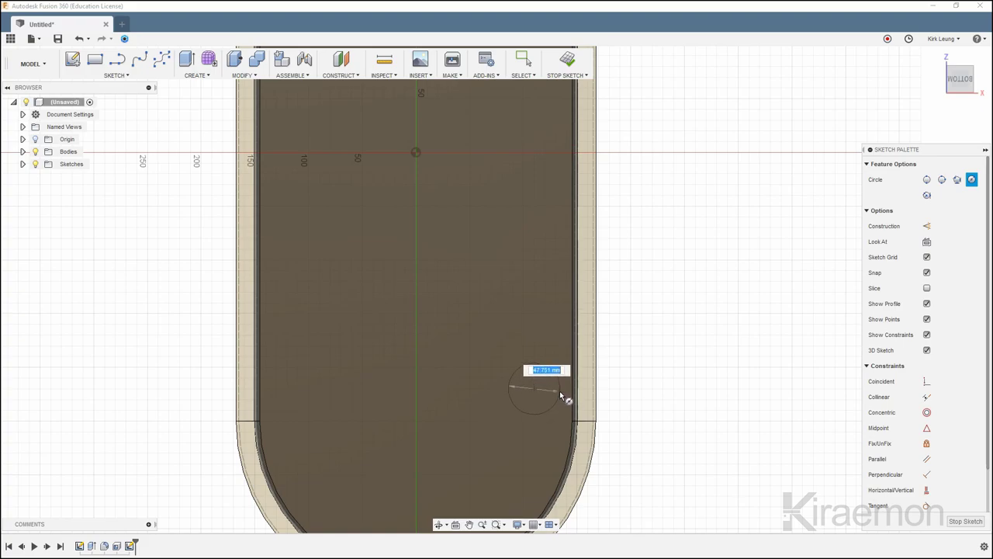
type("40")
key("Return")
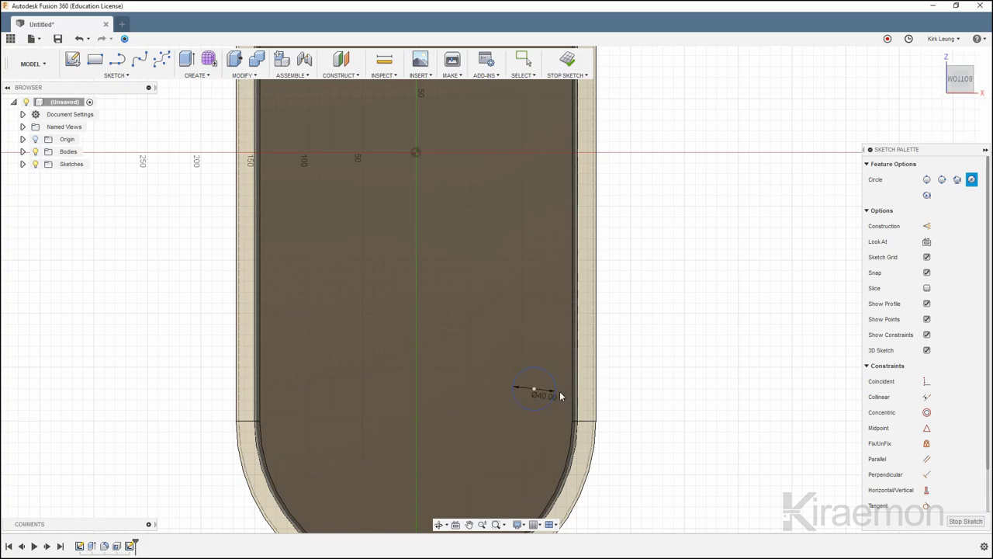
key("Escape")
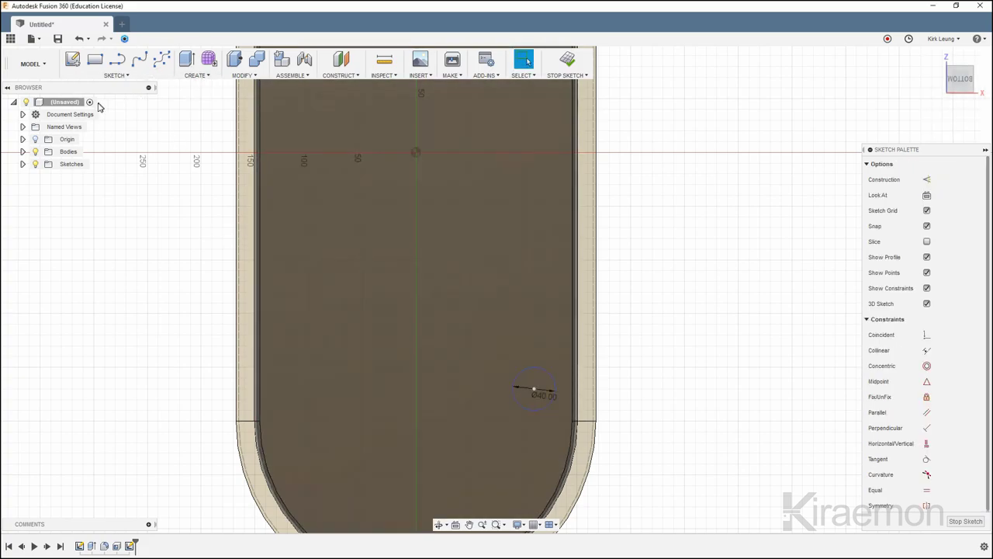
left_click(118, 78)
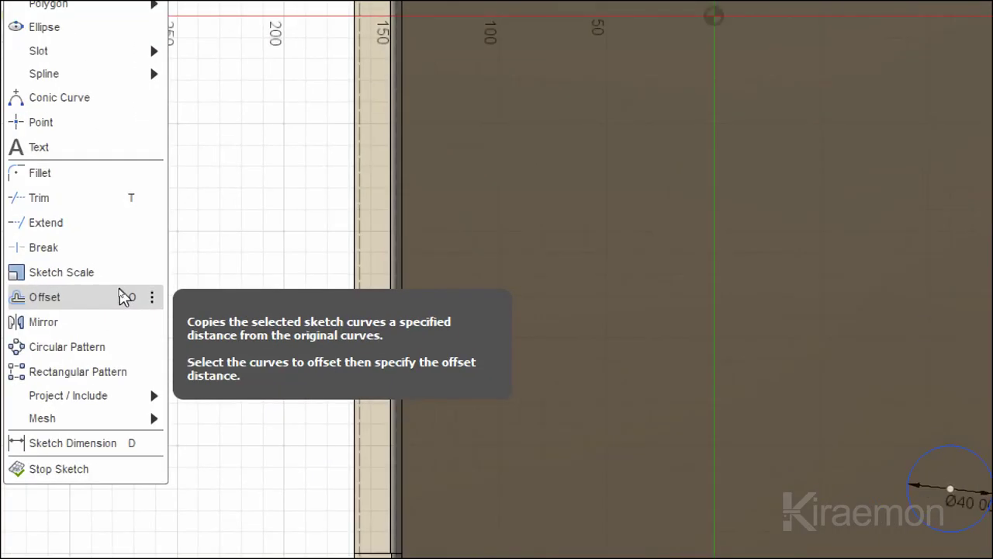
Offset the 40 mm circle by 2.5 mm to make a concentric ring
left_click(122, 296)
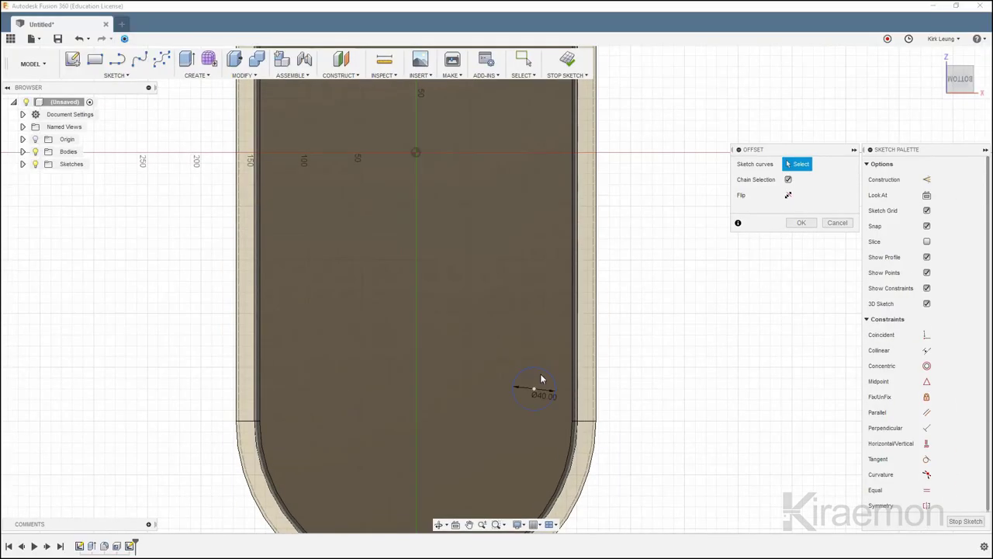
left_click(542, 368)
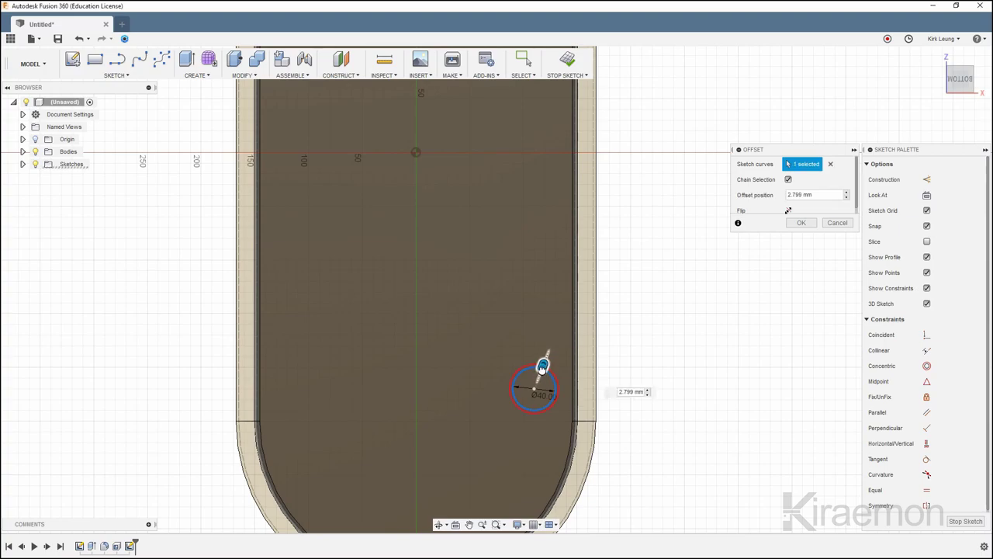
type("2.5")
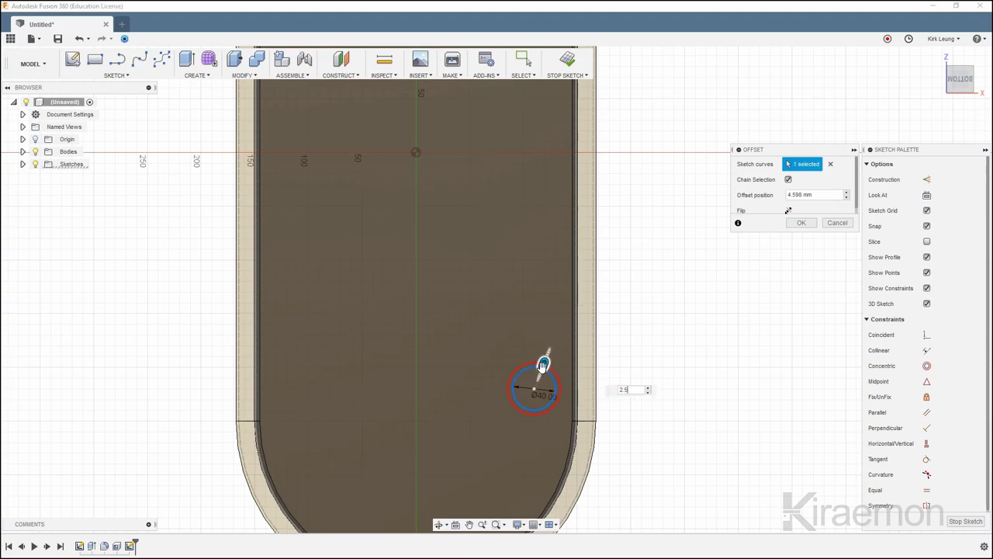
key("Return")
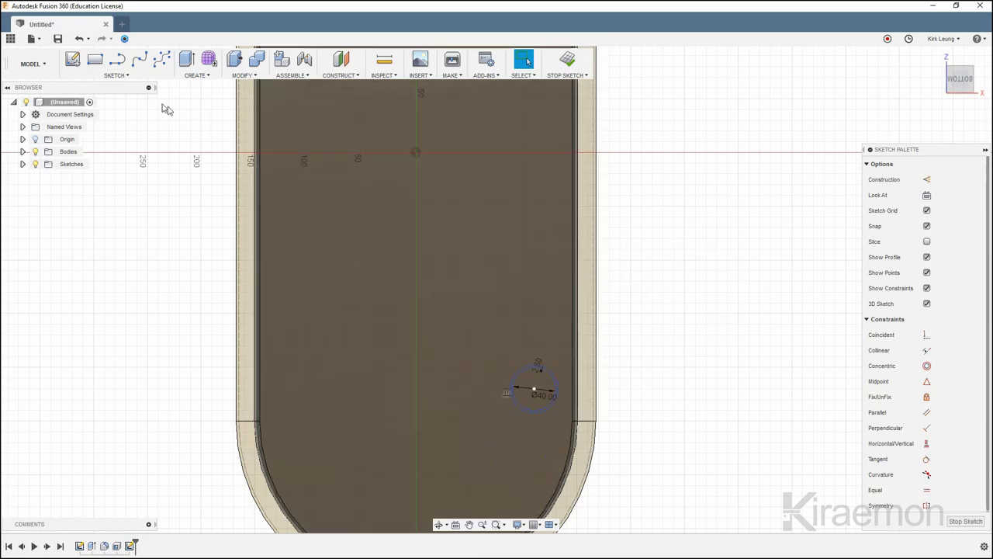
left_click(128, 75)
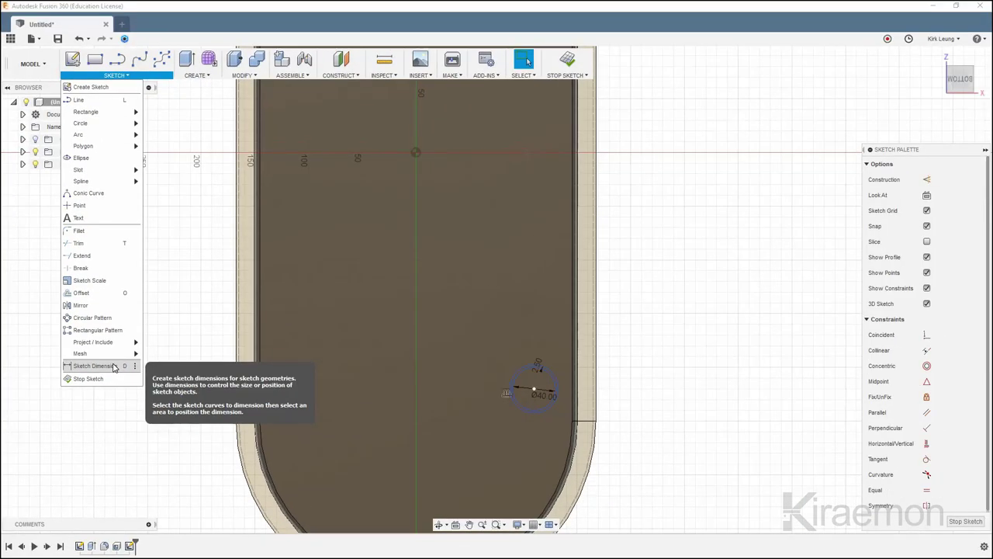
Dimension the circle centre 250 mm vertically from the sketch origin
left_click(125, 368)
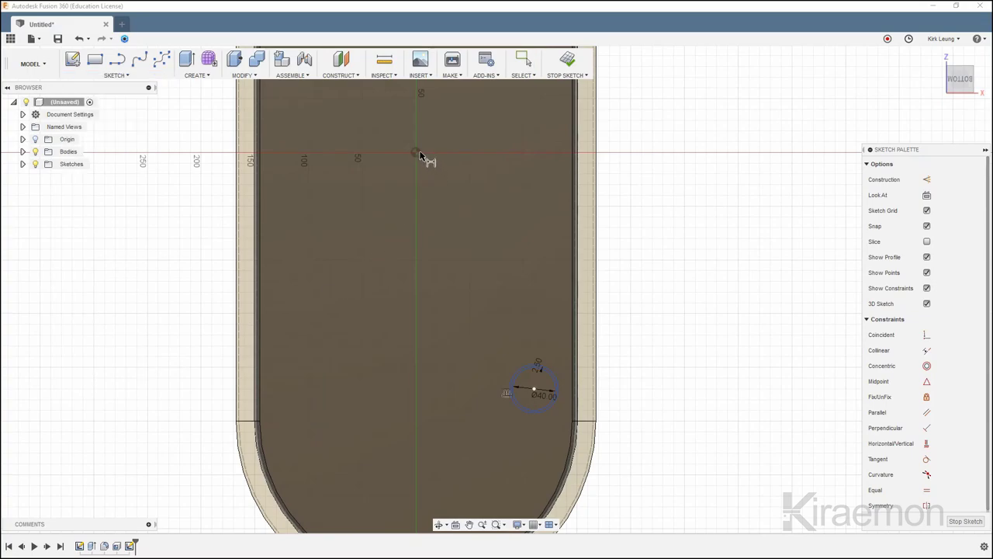
left_click(534, 389)
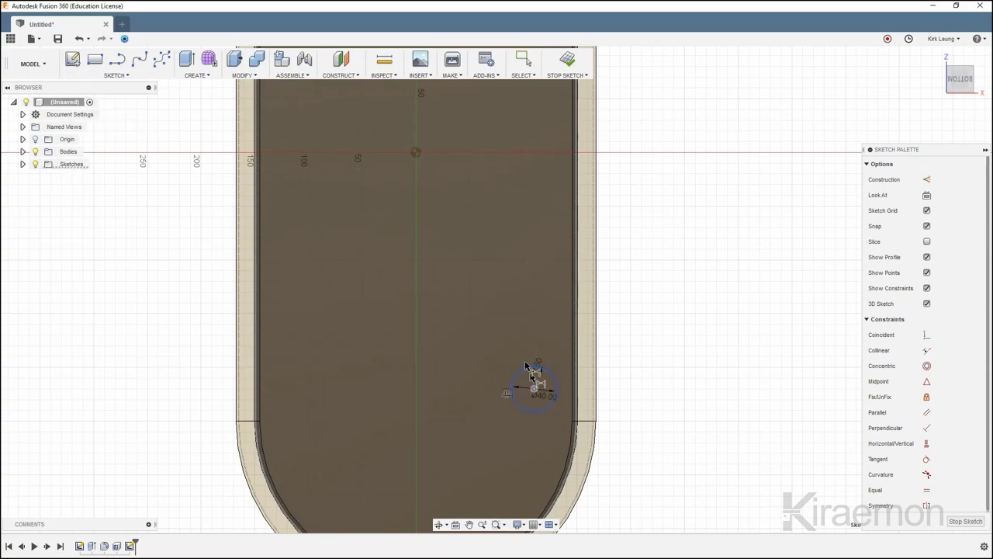
left_click(416, 152)
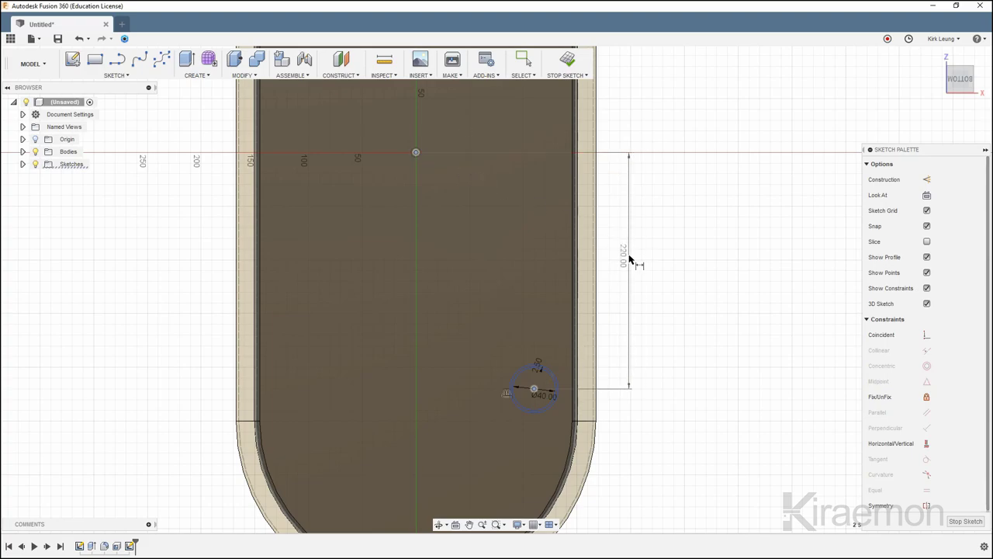
left_click(654, 284)
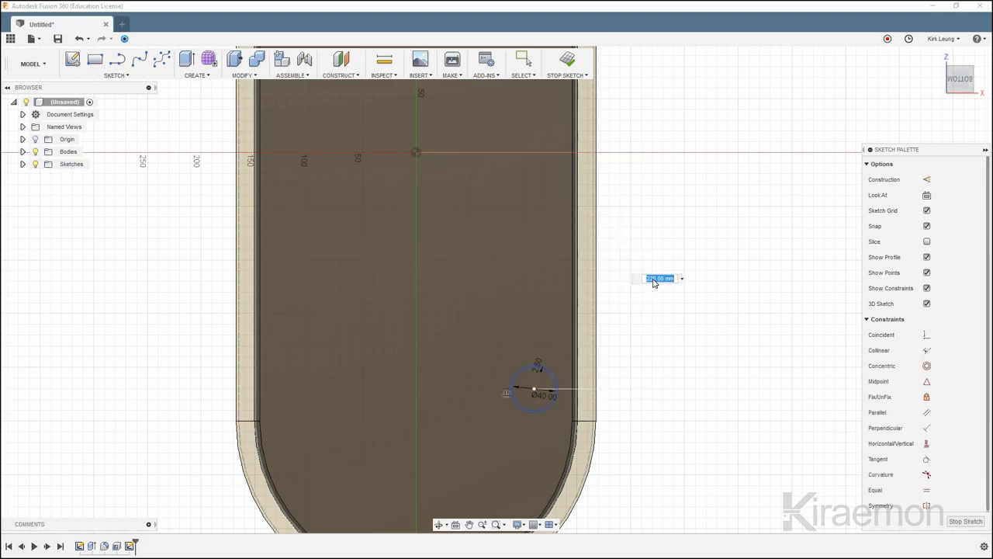
type("250")
key("Return")
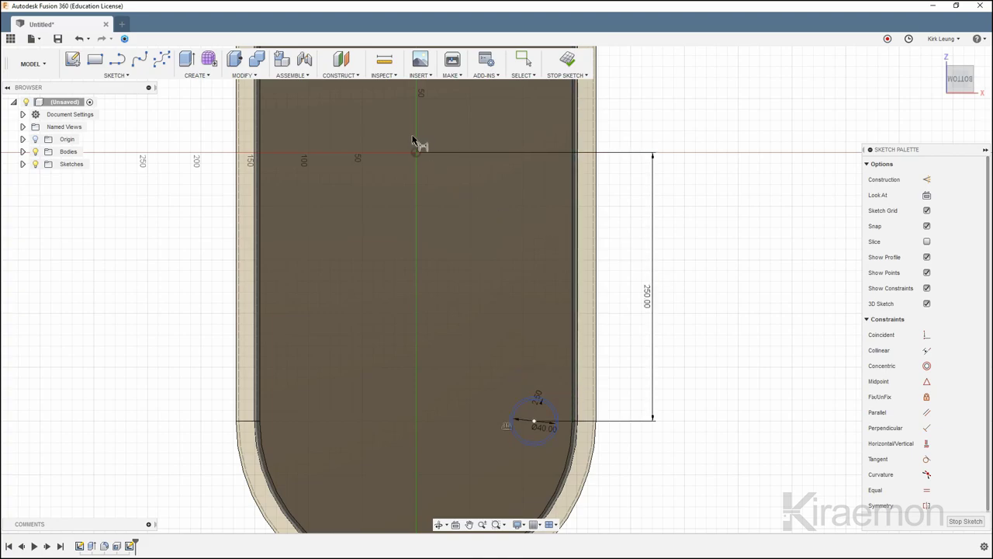
Dimension the circle centre 110 mm horizontally from the origin and finish the sketch
left_click(416, 153)
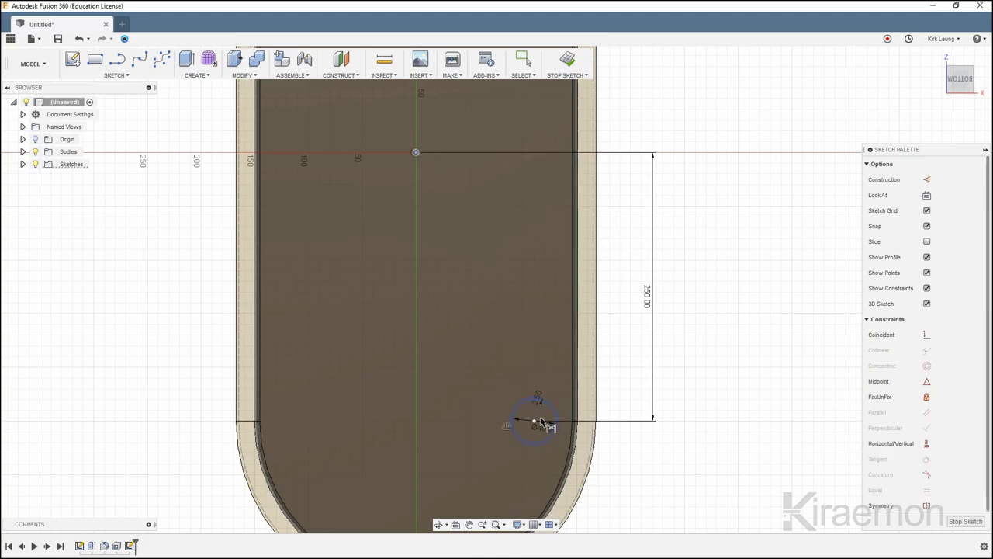
left_click(534, 422)
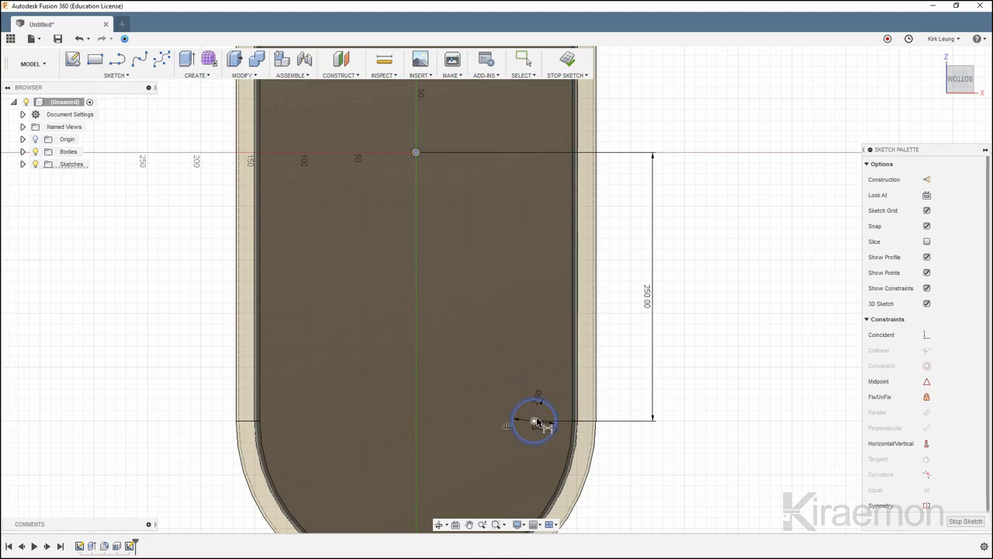
left_click(481, 473)
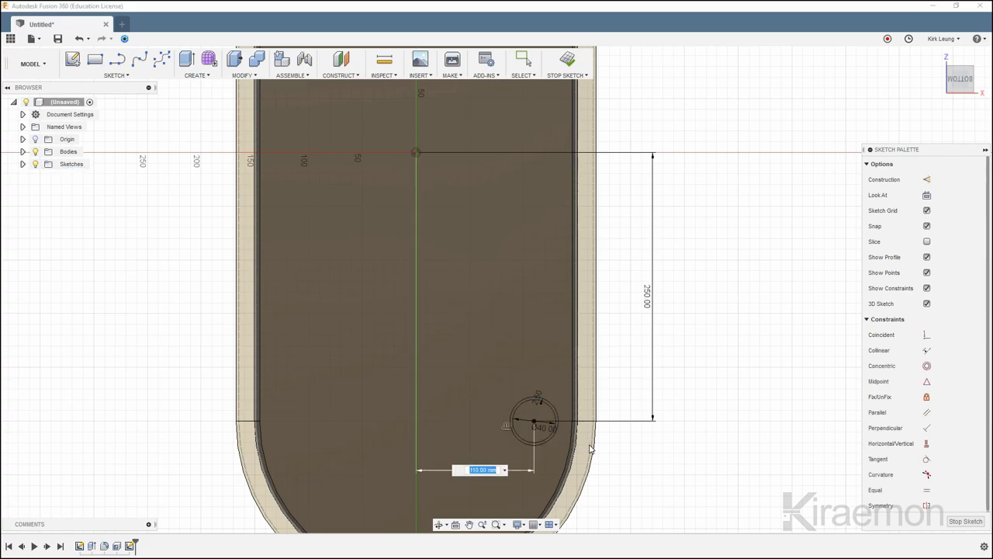
key("Return")
middle_click_drag(590, 448, 592, 279)
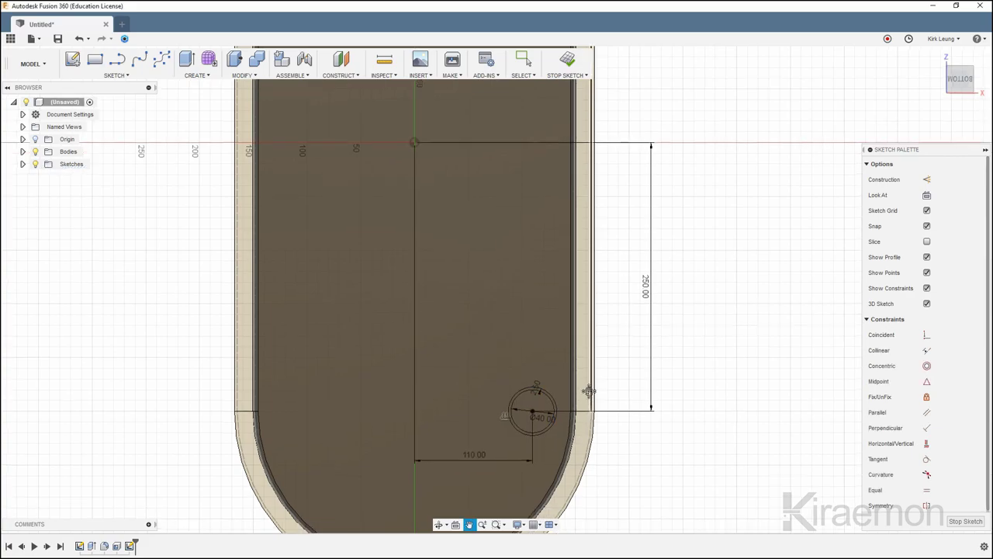
scroll(592, 279, "up", 3)
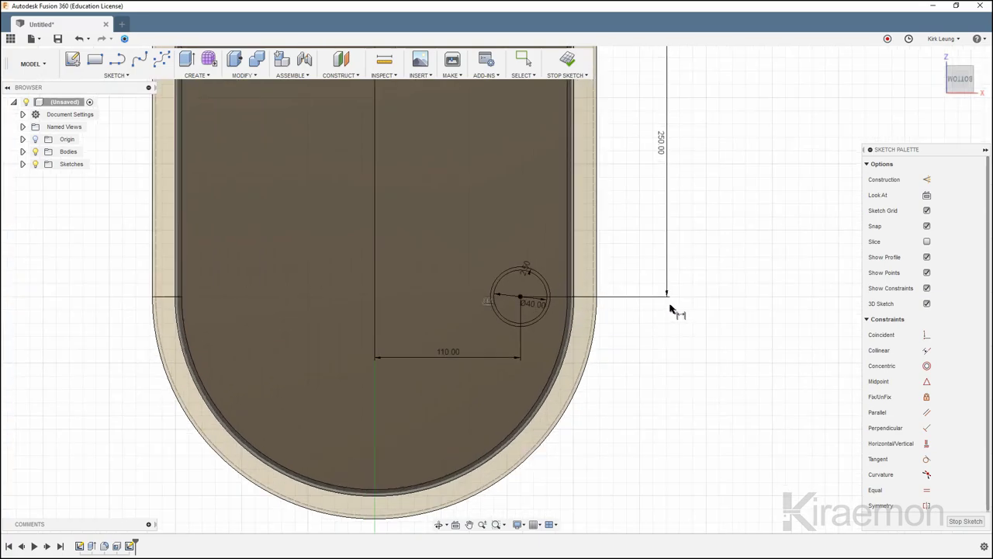
key("e")
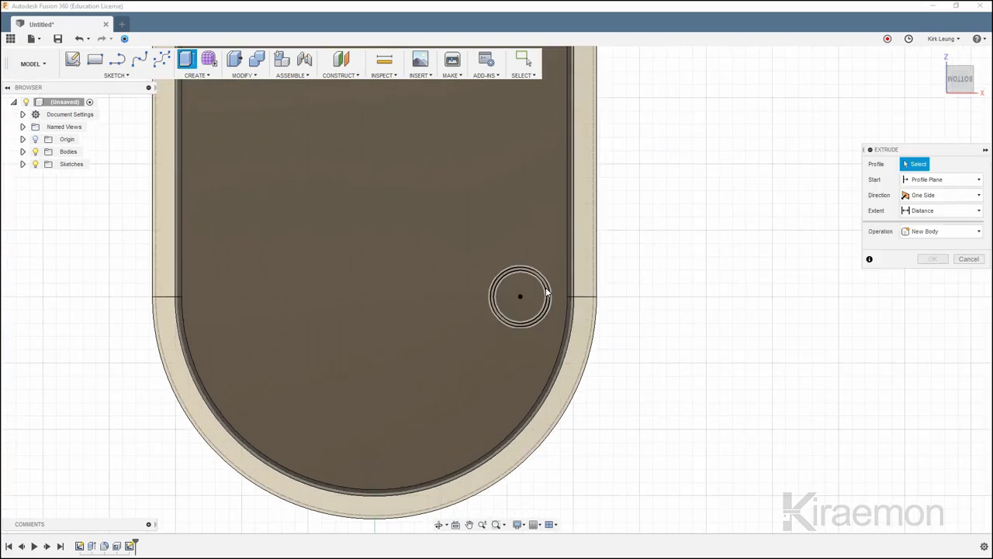
Extrude the ring profile 30 mm out below the base, joined as a hollow foot
left_click(194, 75)
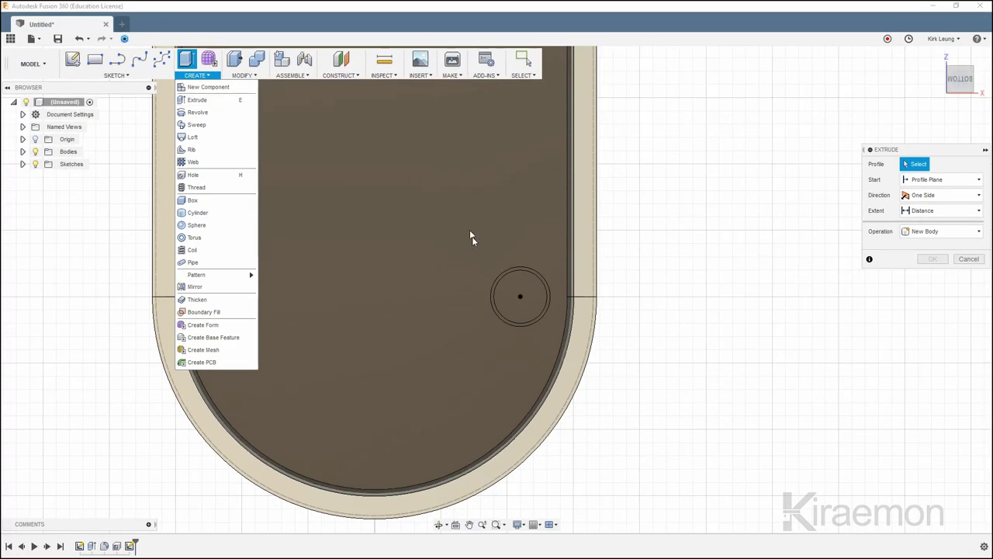
left_click(520, 273)
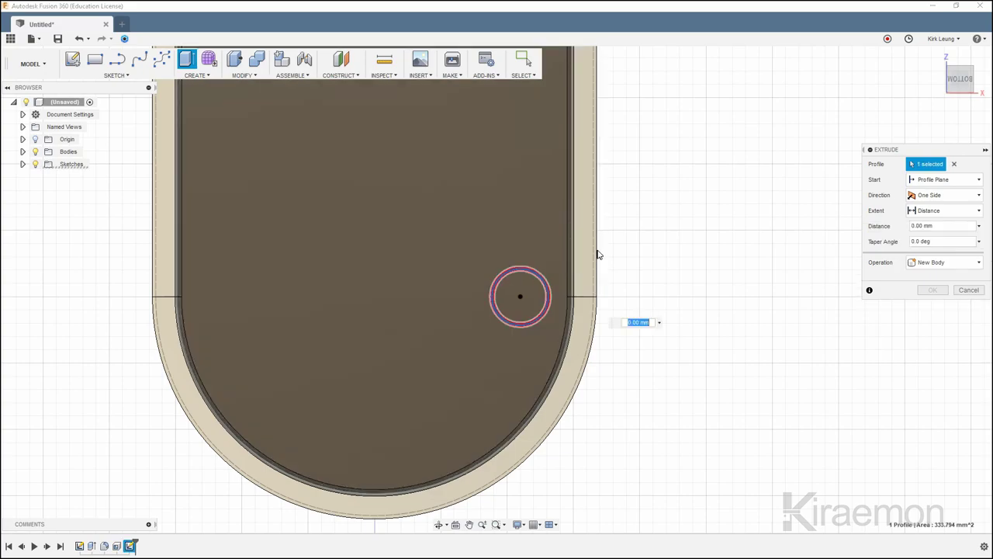
left_click(929, 61)
scroll(683, 326, "up", 3)
scroll(694, 330, "up", 3)
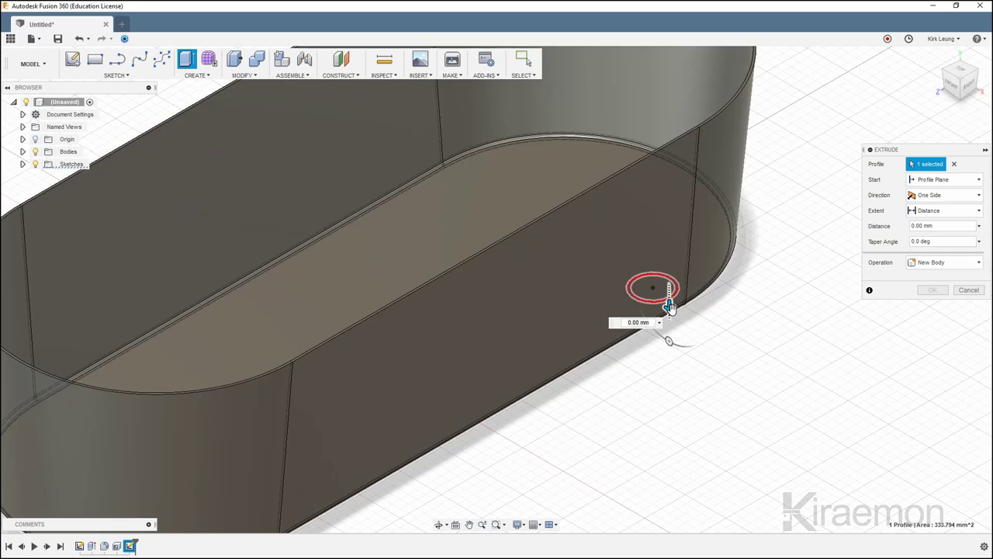
left_click_drag(670, 295, 670, 347)
mouse_move(669, 342)
middle_mouse_down("shift")
mouse_move(646, 371)
mouse_move(718, 381)
middle_mouse_up("shift")
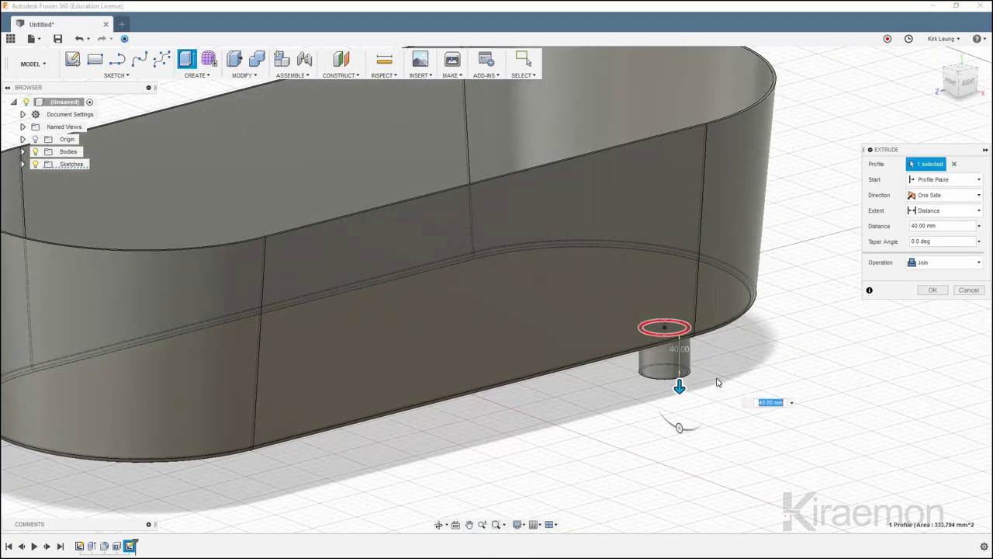
type("30")
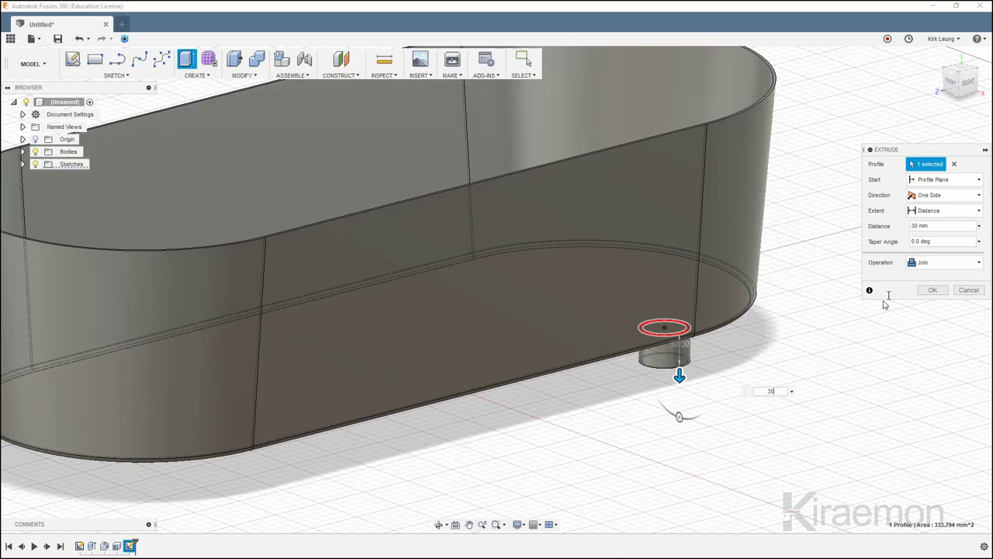
left_click(933, 290)
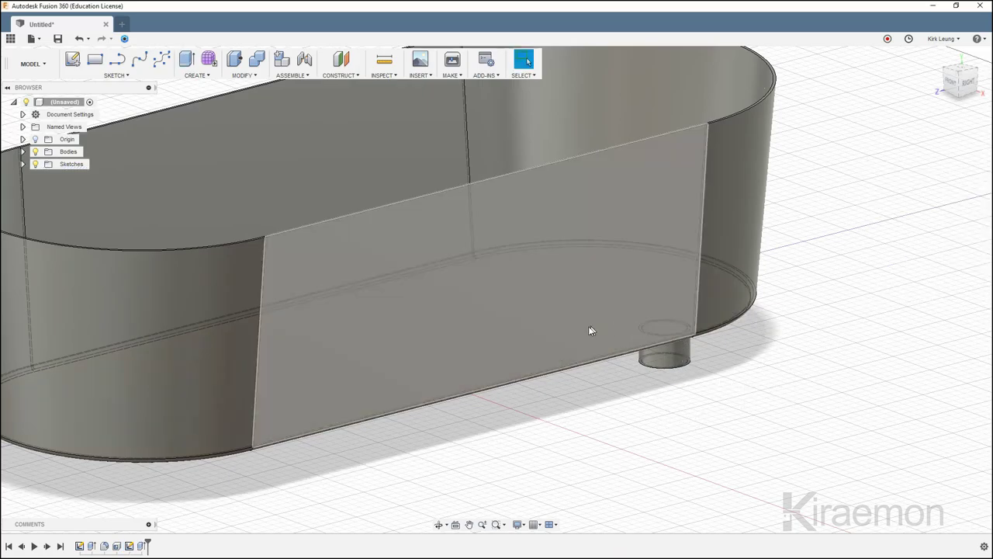
mouse_move(590, 332)
middle_mouse_down("shift")
mouse_move(537, 294)
mouse_move(474, 317)
middle_mouse_up("shift")
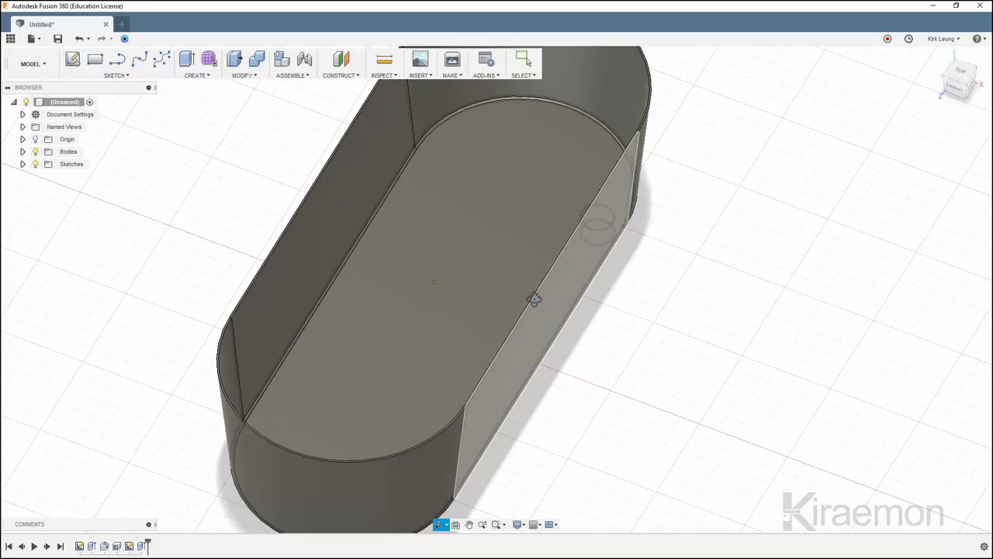
Place drain-hole points on the planter's inner floor, finish the sketch and view in 3D
left_click(126, 76)
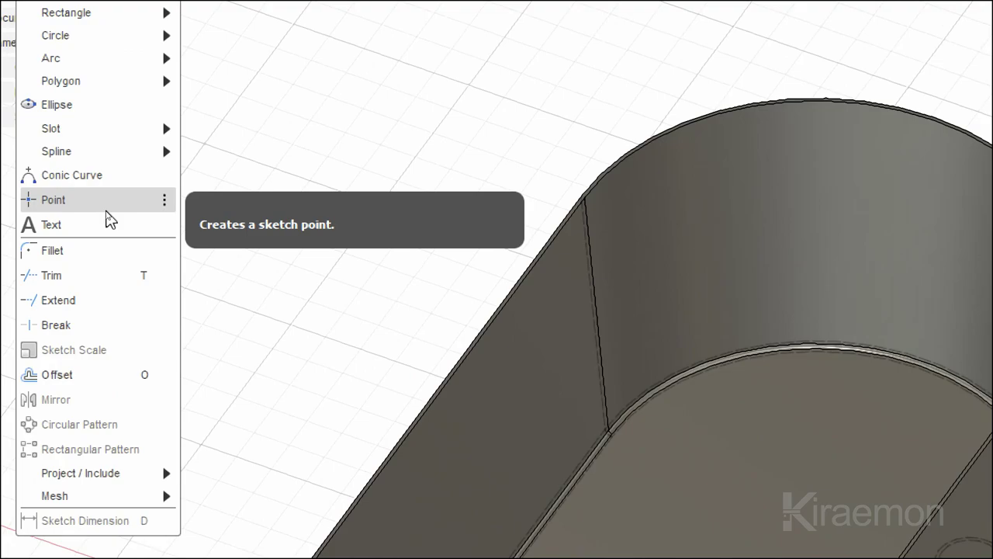
left_click(106, 208)
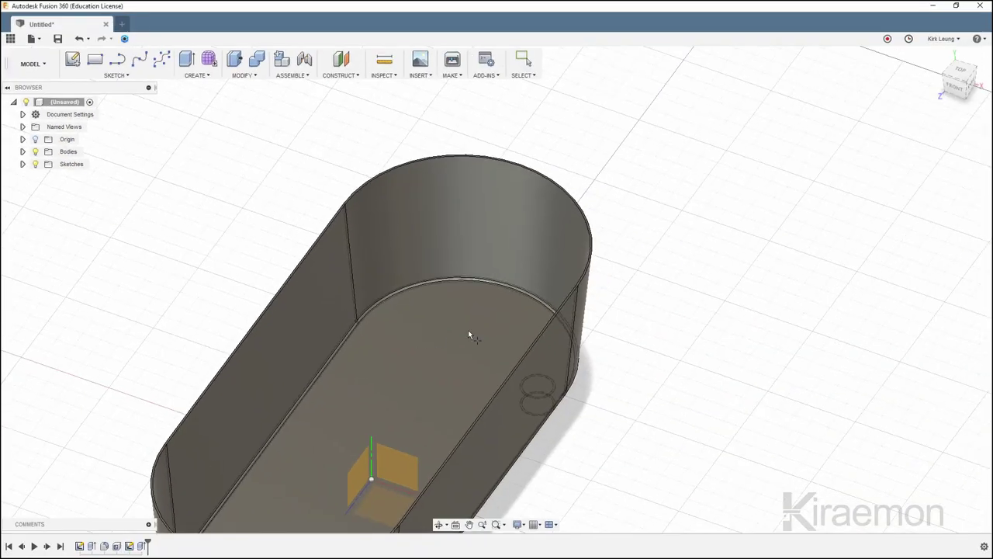
left_click(508, 325)
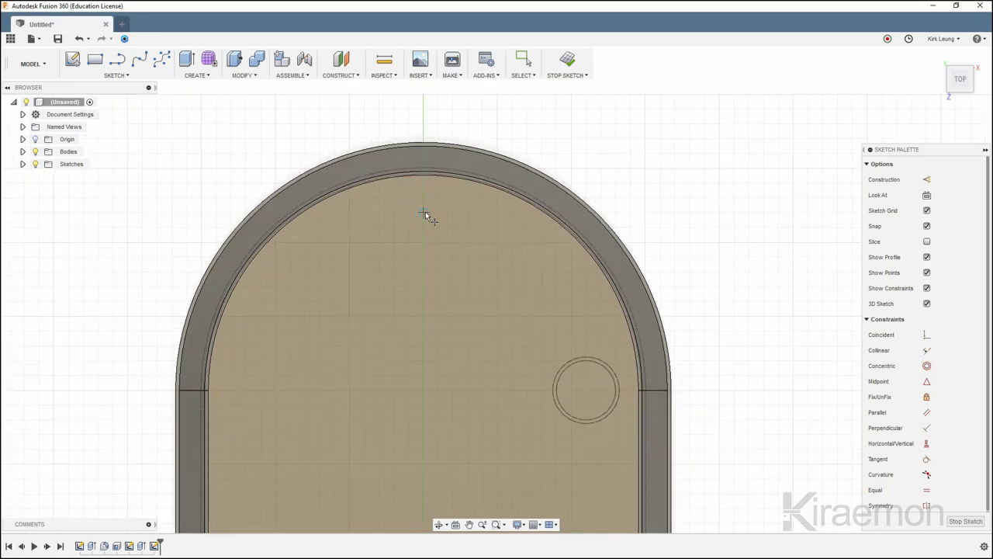
left_click(423, 213)
left_click(467, 258)
left_click(454, 405)
left_click(569, 68)
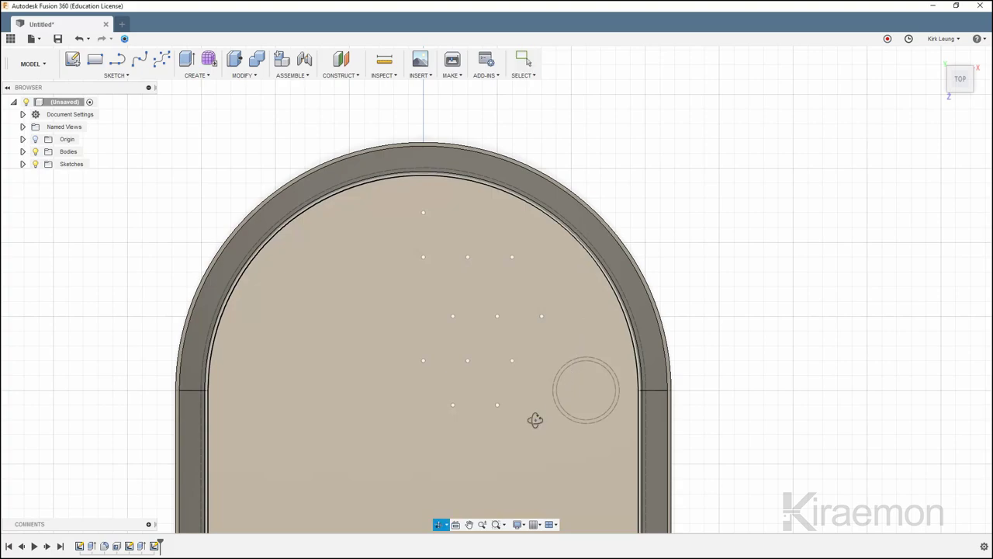
mouse_move(534, 417)
middle_mouse_down("shift")
mouse_move(516, 409)
mouse_move(563, 402)
middle_mouse_up("shift")
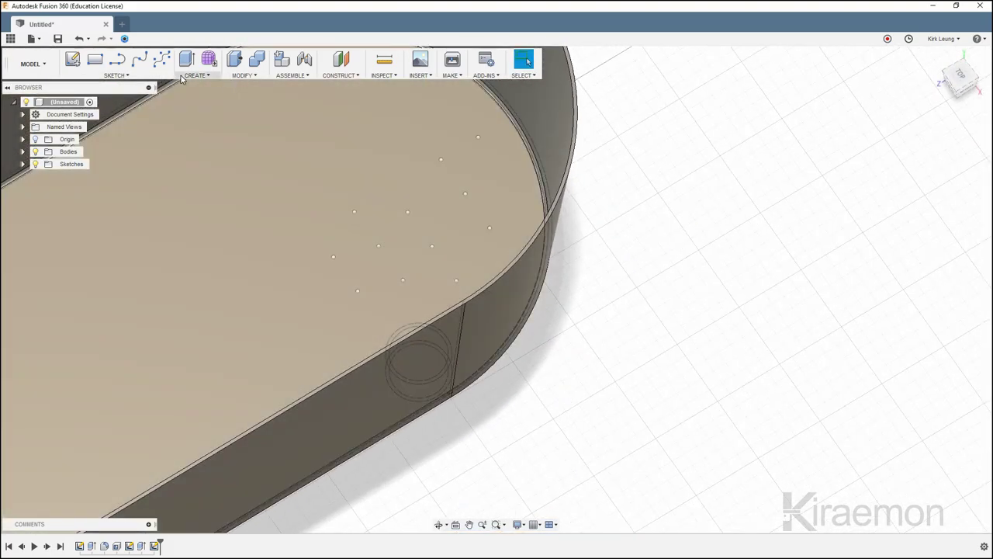
Start a hole feature and select all twelve drain-hole sketch points
left_click(196, 75)
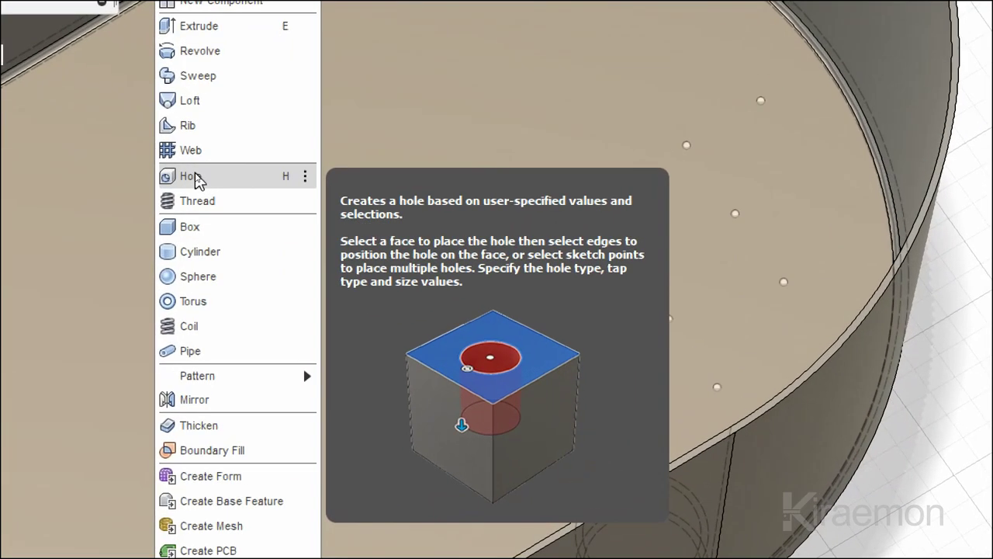
left_click(190, 176)
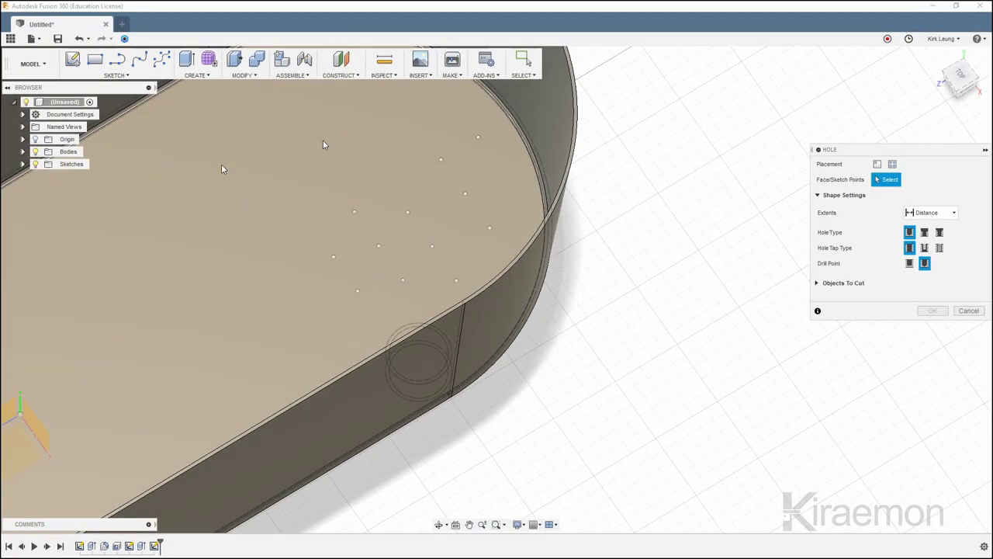
left_click(478, 139)
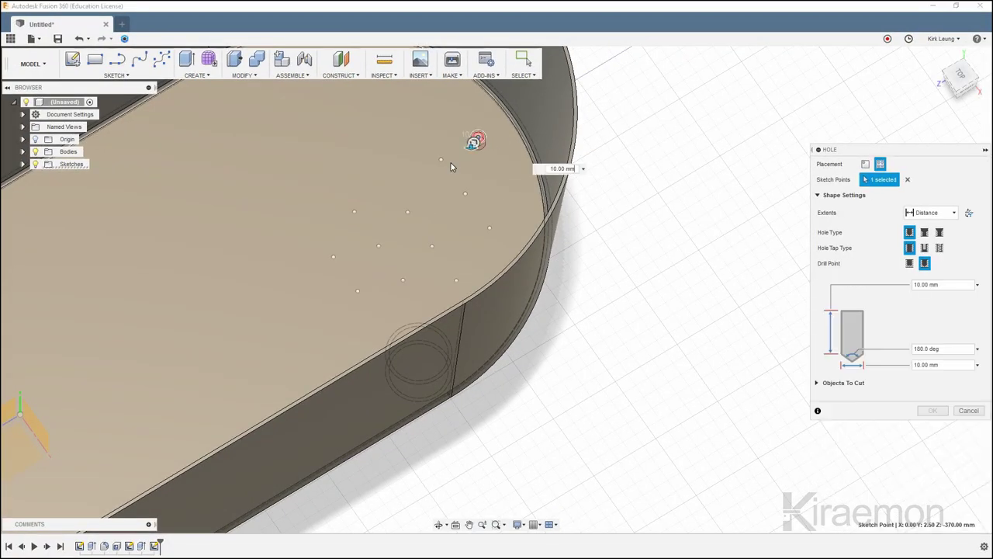
left_click(440, 161)
left_click(464, 193)
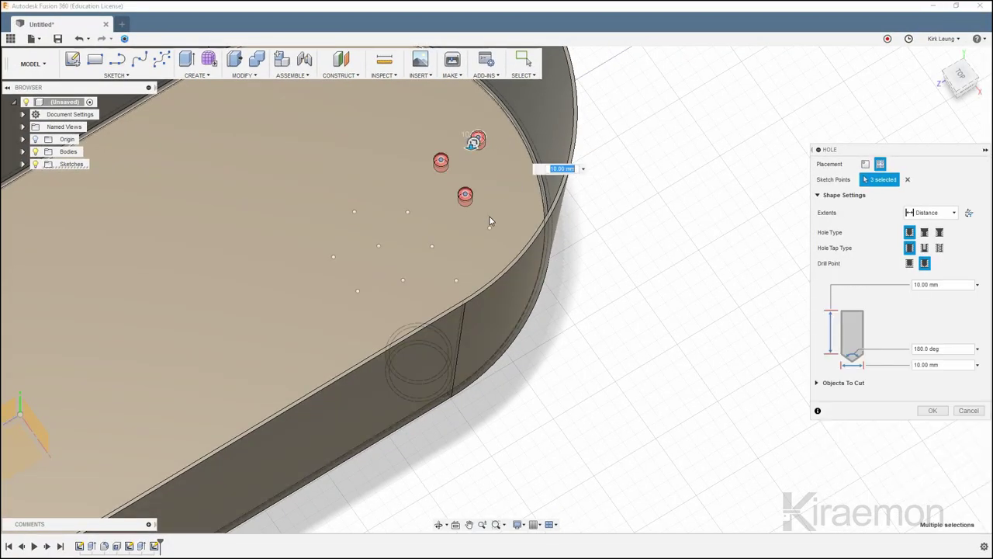
left_click(490, 228)
left_click(407, 212)
left_click(431, 247)
left_click(456, 280)
left_click(403, 281)
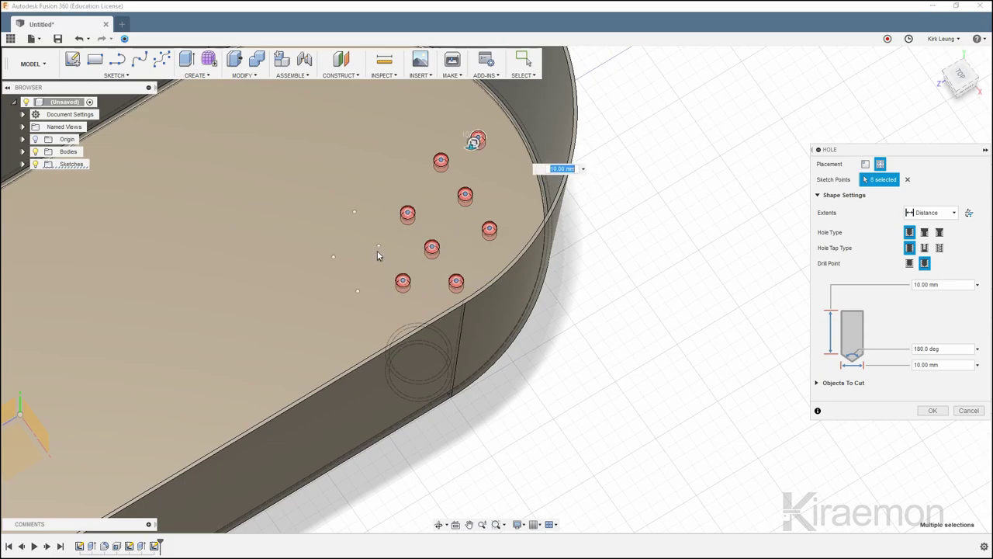
left_click(378, 247)
left_click(354, 212)
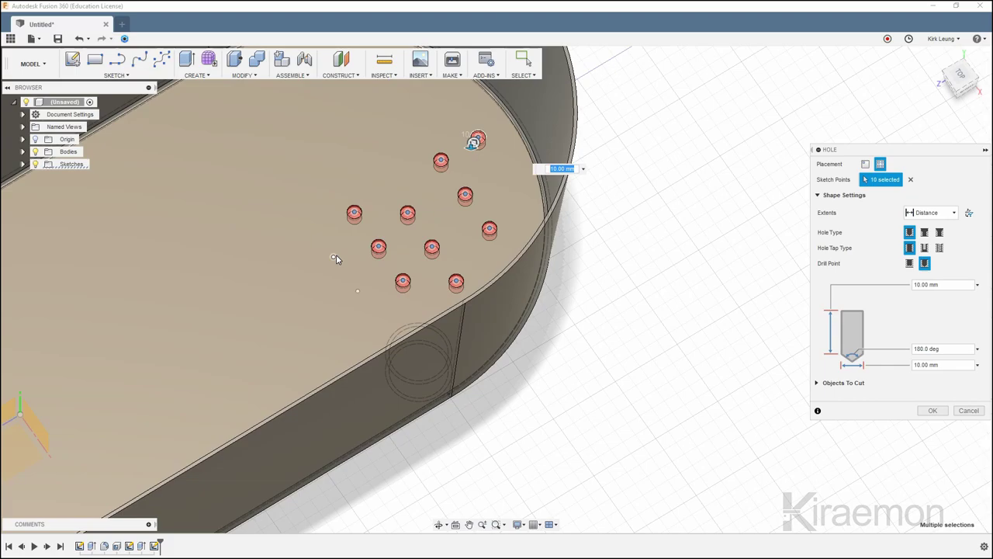
left_click(357, 292)
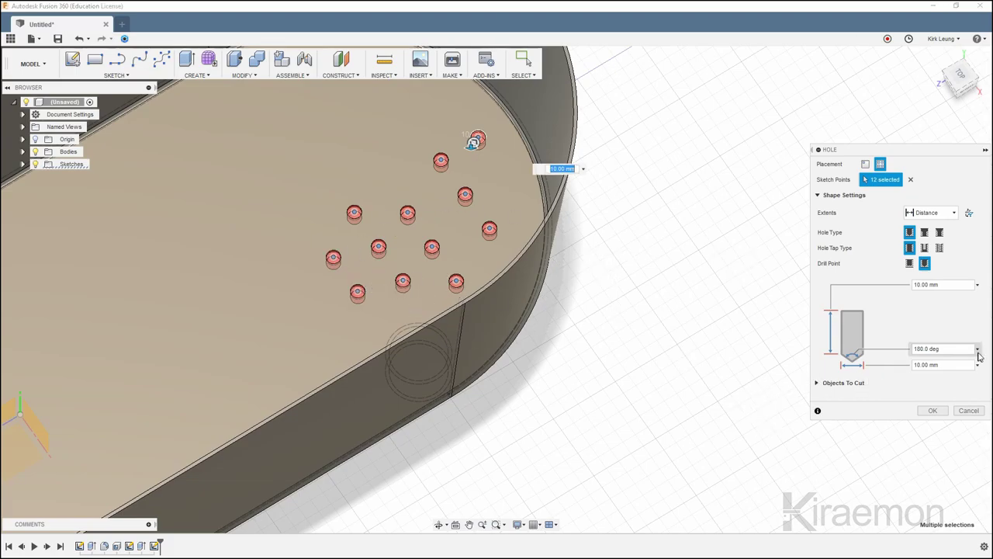
Set the hole diameter to 10 mm and cut the holes through the floor
left_click(927, 364)
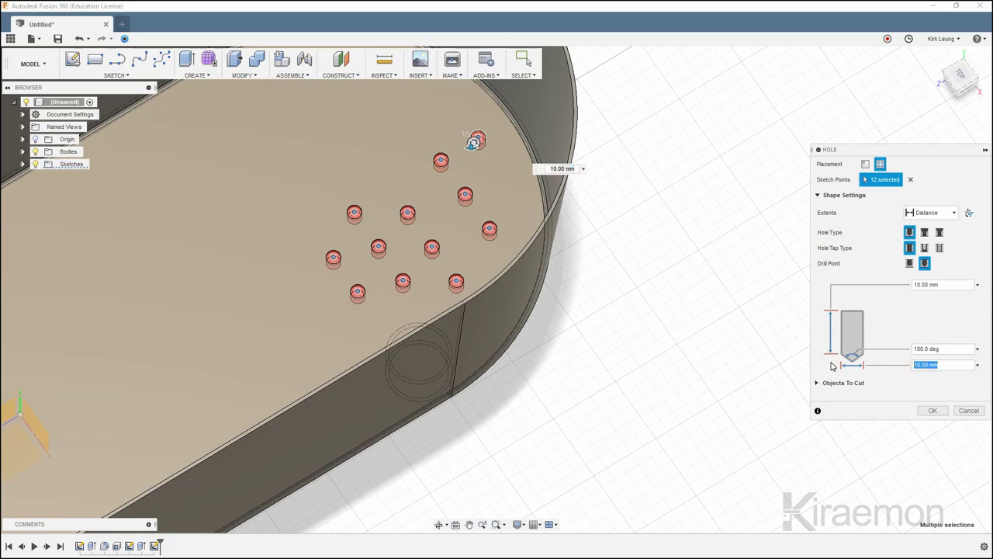
type("10")
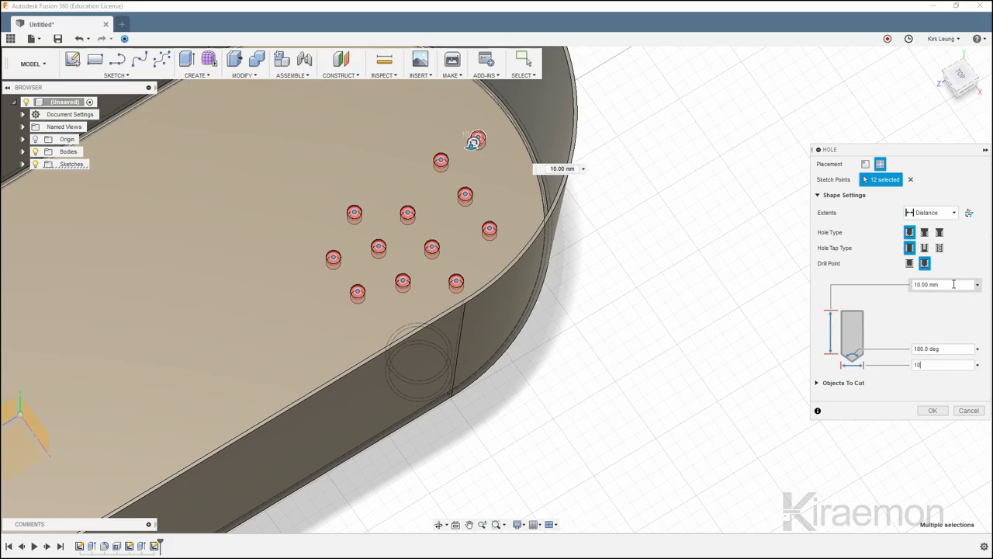
middle_click_drag(567, 318, 569, 293, "shift")
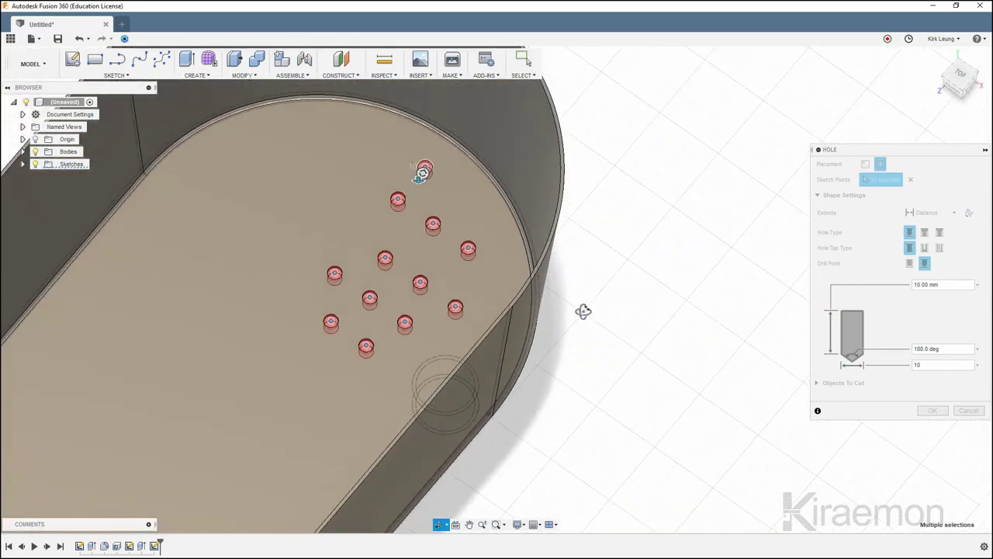
middle_click_drag(569, 293, 583, 310, "shift")
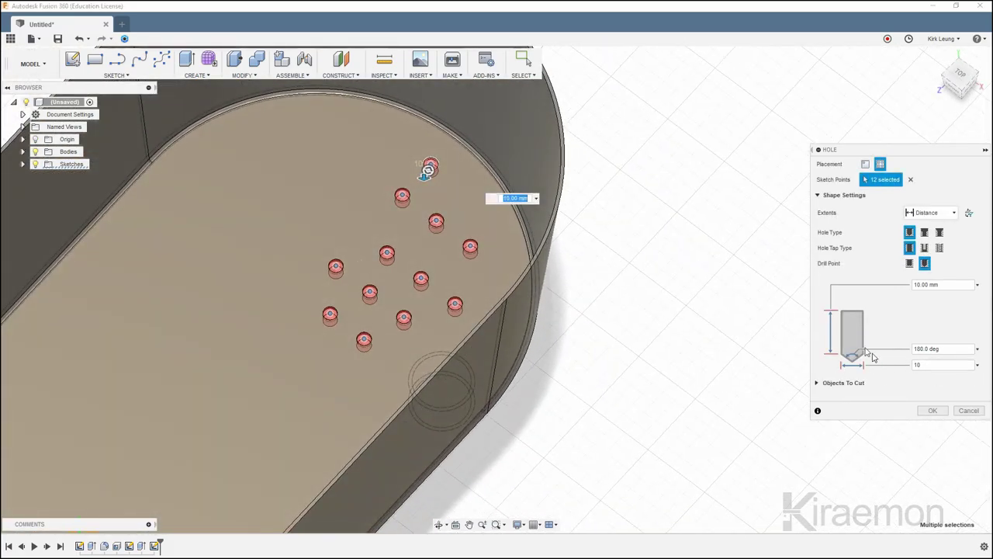
left_click(929, 410)
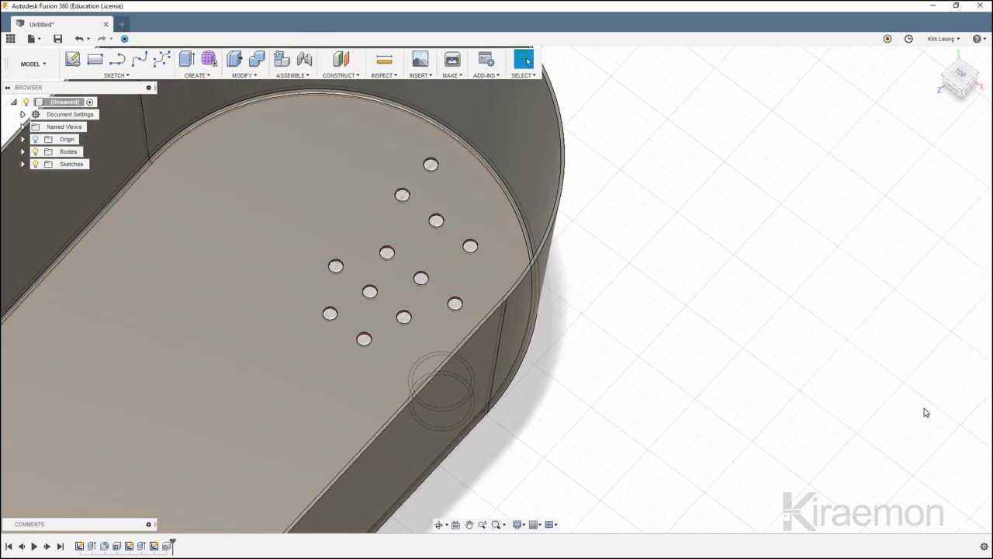
Mirror the drain-hole cluster and hollow foot across the lengthwise origin plane, adding a second foot
middle_click_drag(557, 326, 483, 329, "shift")
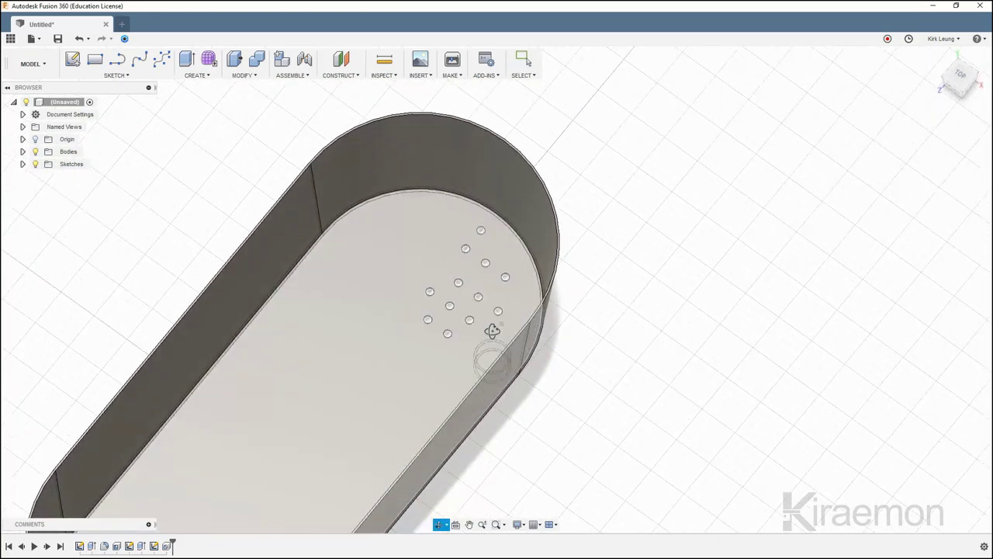
left_click(194, 76)
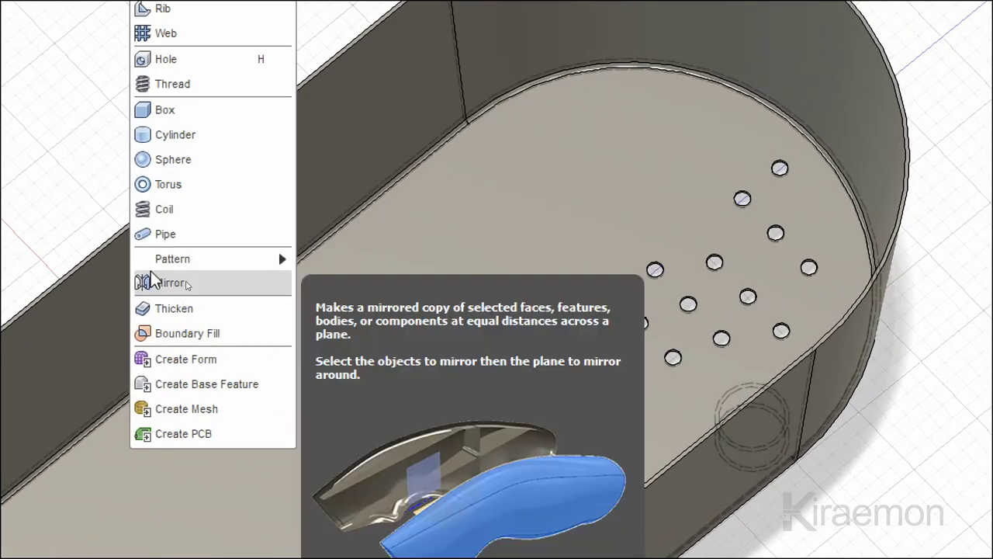
left_click(153, 277)
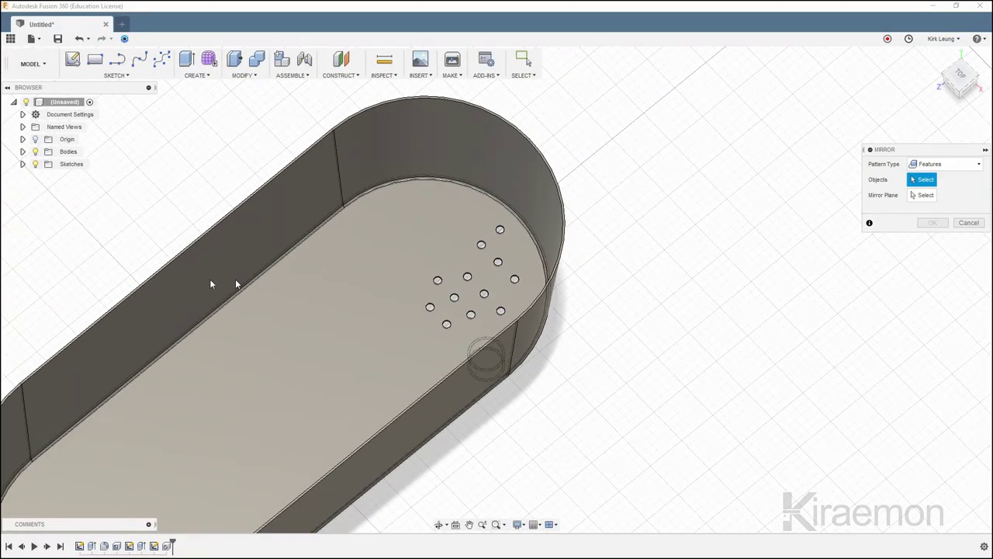
left_click(166, 545)
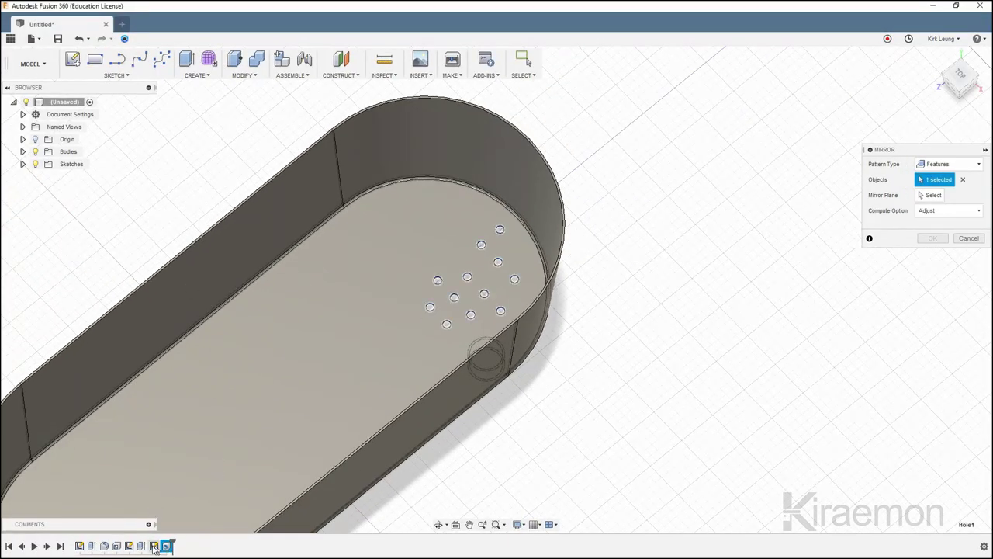
left_click(951, 164)
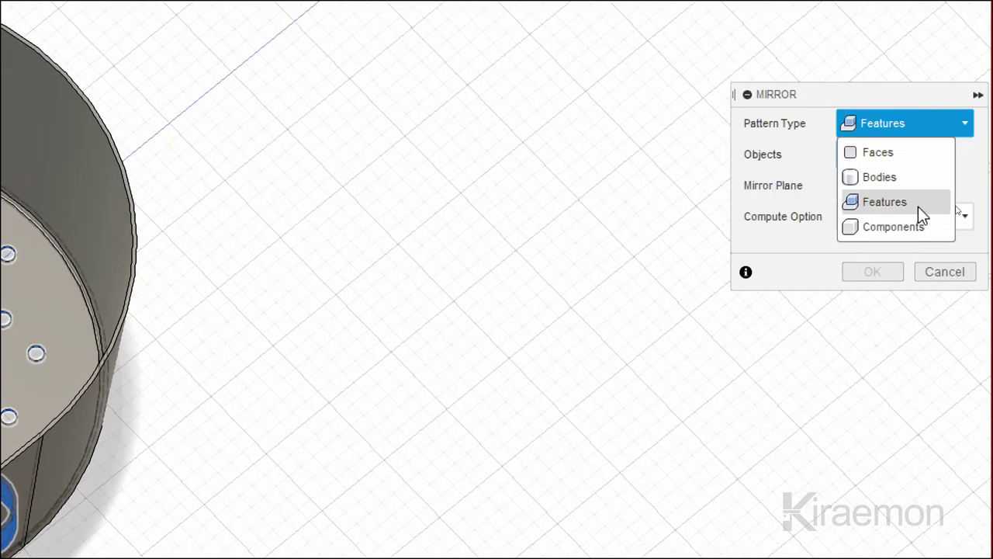
left_click(928, 206)
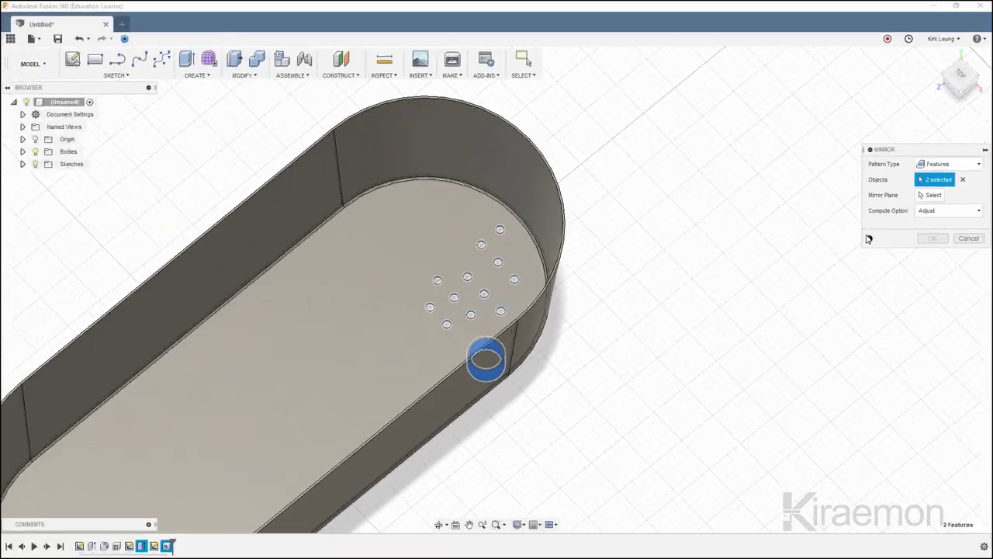
left_click(932, 196)
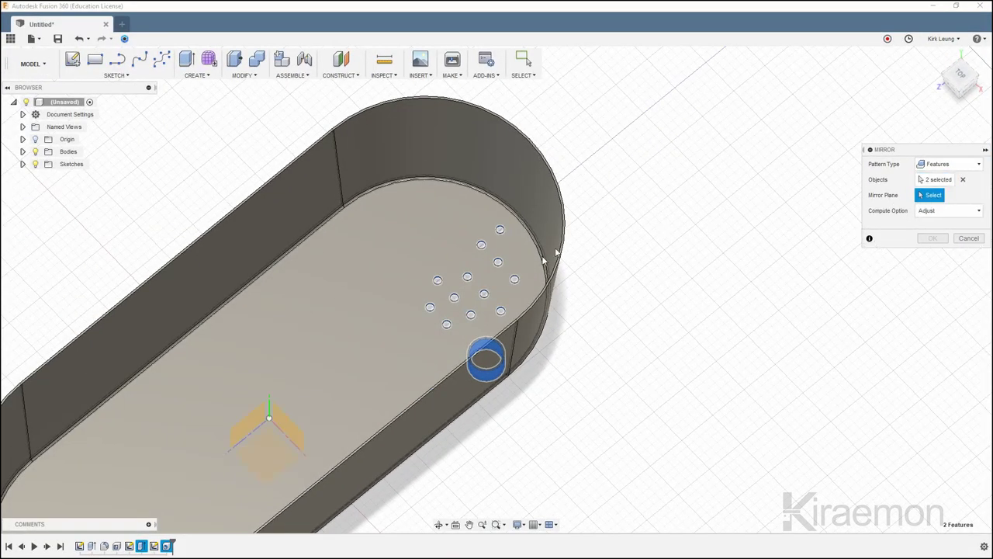
left_click(260, 423)
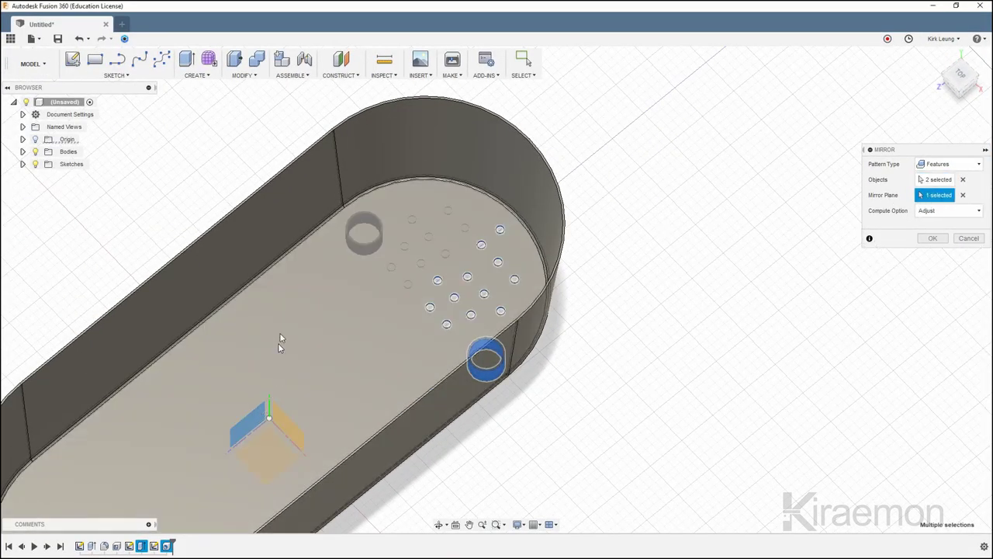
middle_click_drag(295, 305, 468, 227)
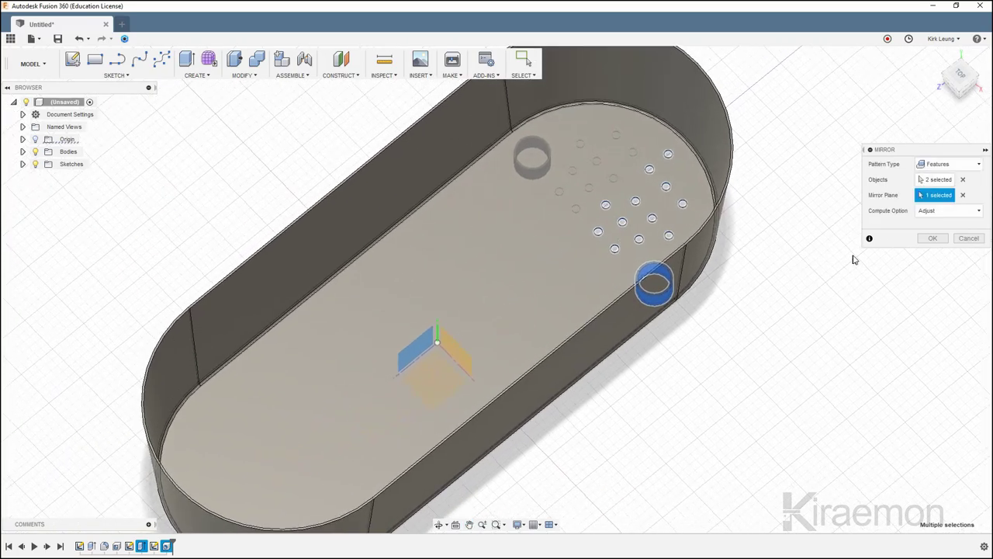
left_click(934, 239)
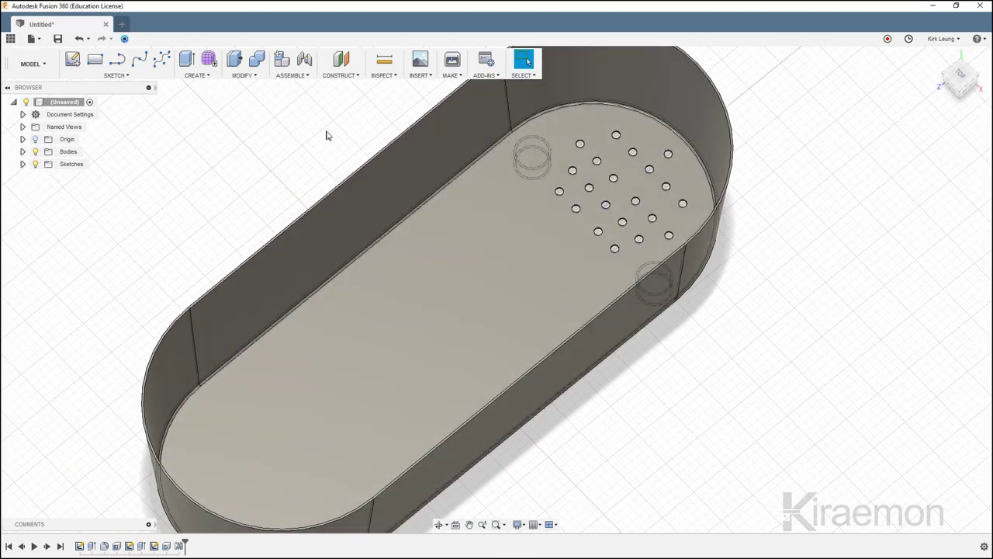
Mirror the hole features and both feet across the crosswise origin plane to the opposite rounded end
left_click(197, 76)
mouse_move(174, 293)
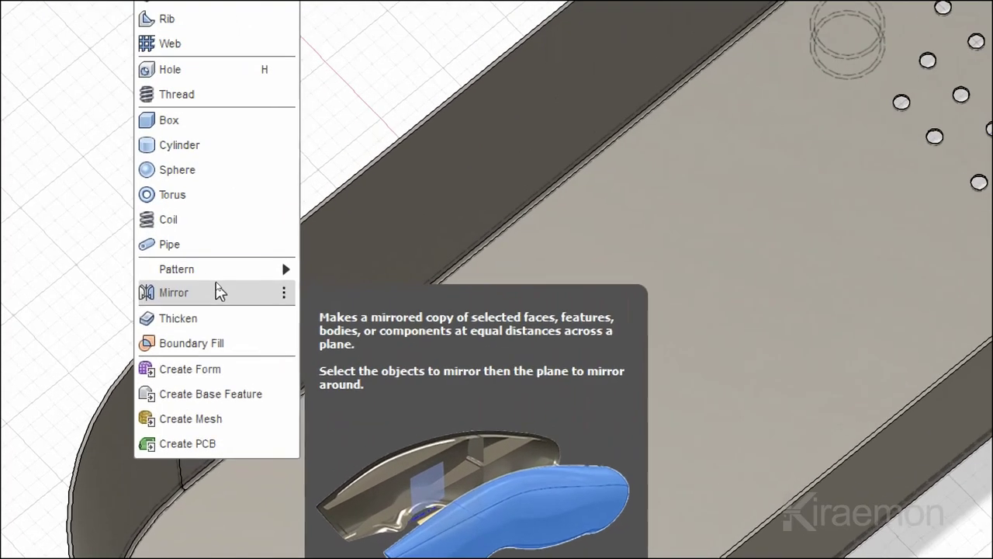
left_click(220, 291)
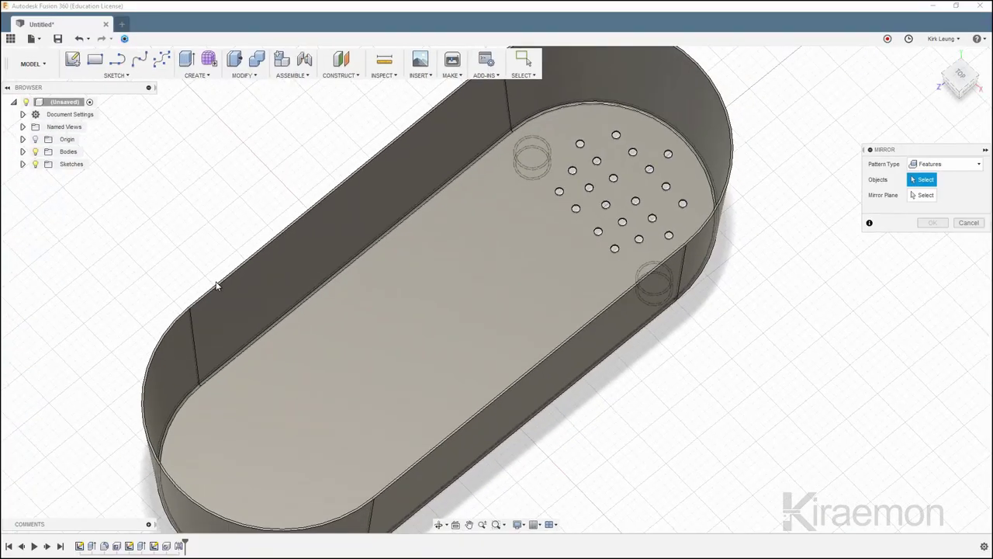
left_click(175, 545)
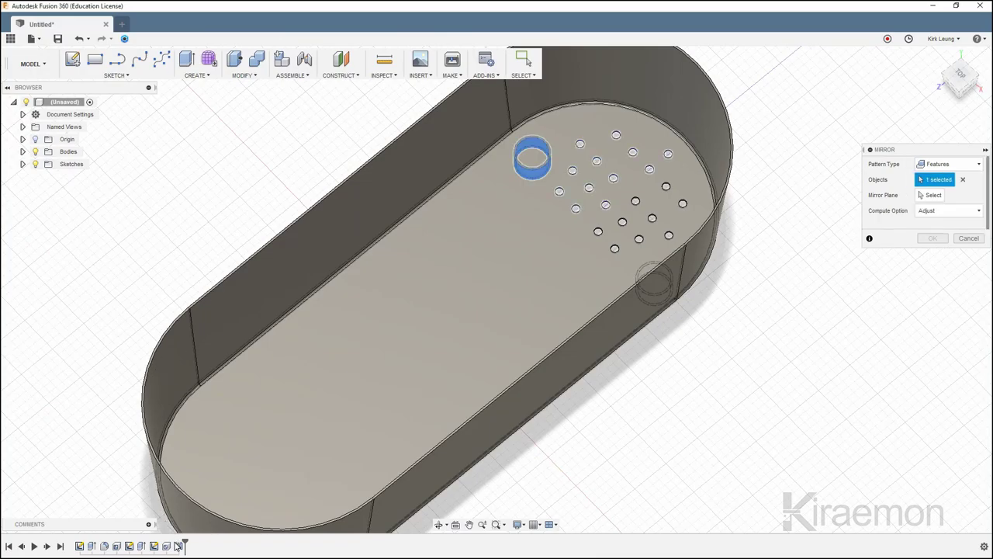
left_click(143, 547)
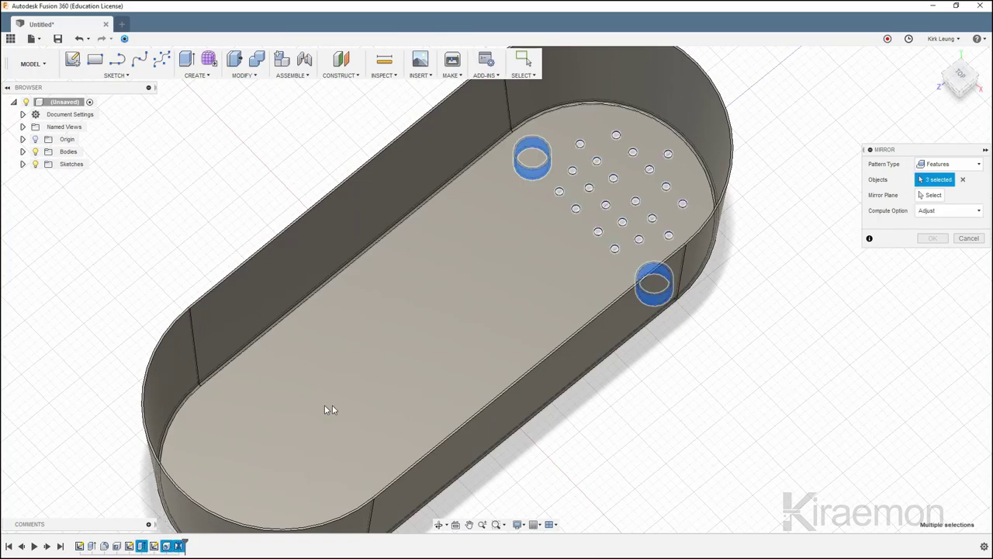
left_click(931, 195)
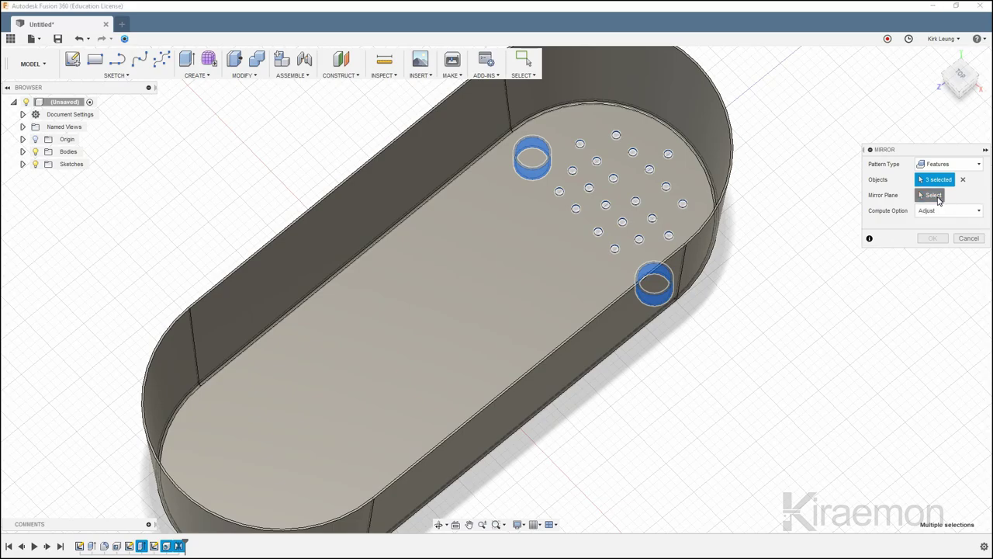
left_click(461, 355)
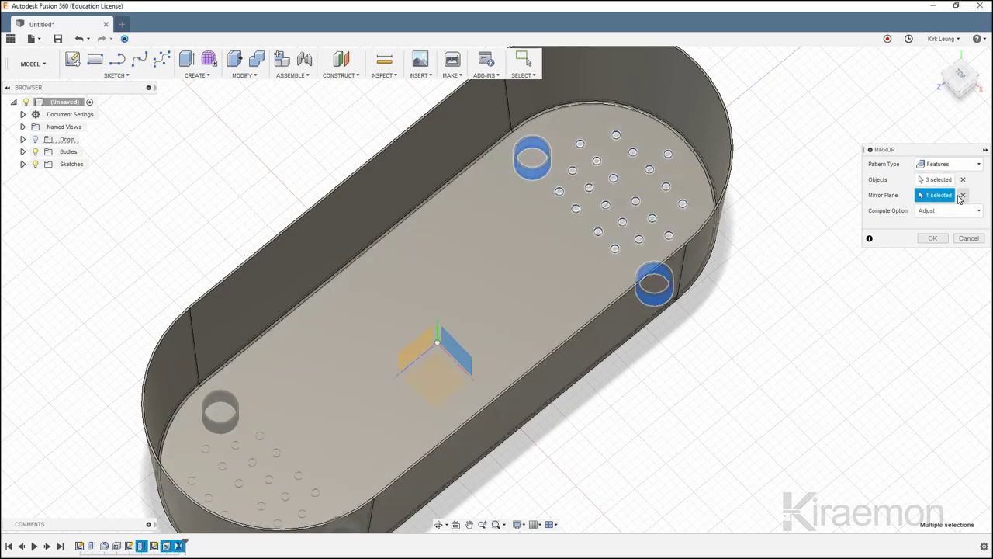
left_click(927, 239)
Window-select all 102 body edges and round them with a 1 mm fillet, then inspect the basin
scroll(725, 266, "down", 5)
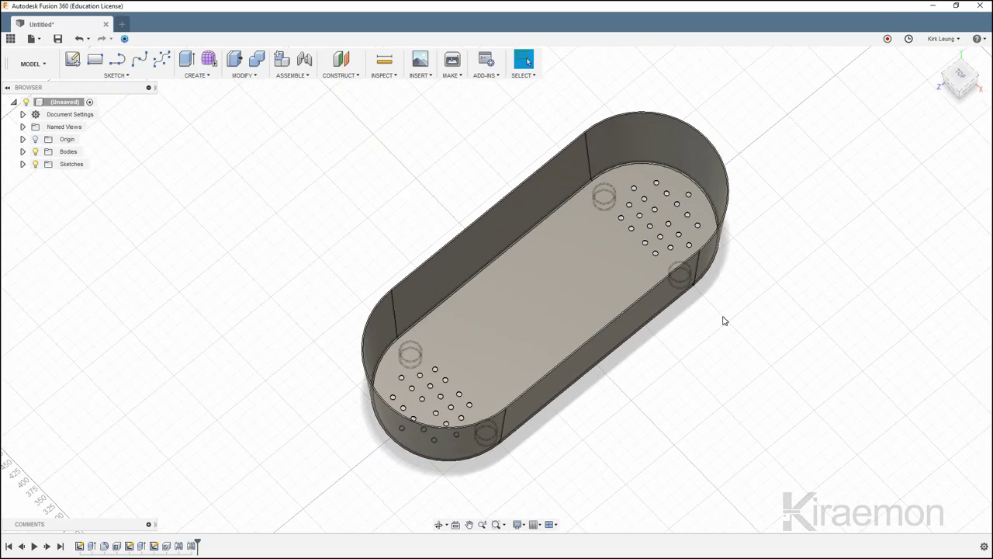
mouse_move(723, 317)
middle_mouse_down("shift")
mouse_move(722, 348)
mouse_move(750, 326)
mouse_move(816, 326)
mouse_move(726, 301)
mouse_move(758, 284)
mouse_move(754, 274)
middle_mouse_up("shift")
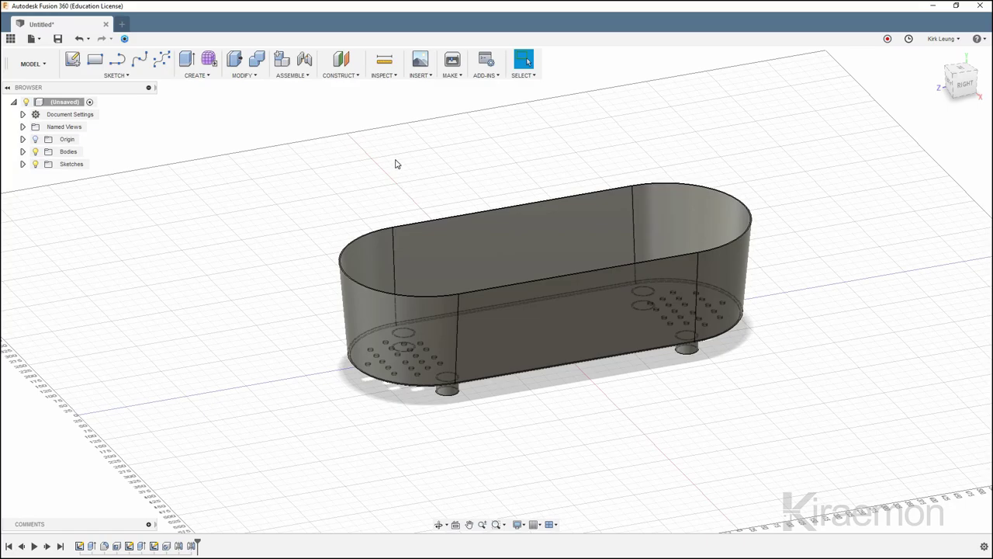
left_click(255, 77)
left_click_drag(298, 143, 780, 427)
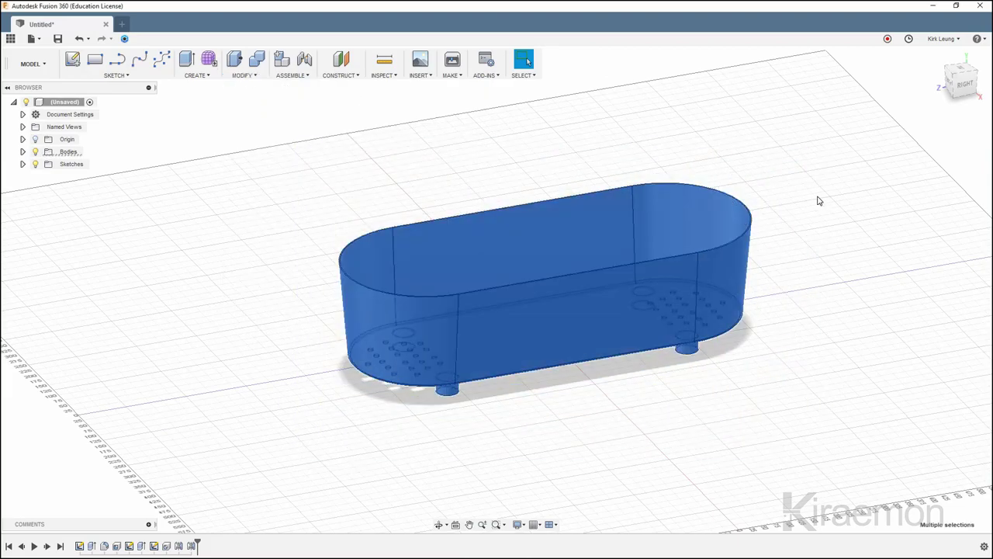
key("f")
left_click_drag(289, 154, 821, 458)
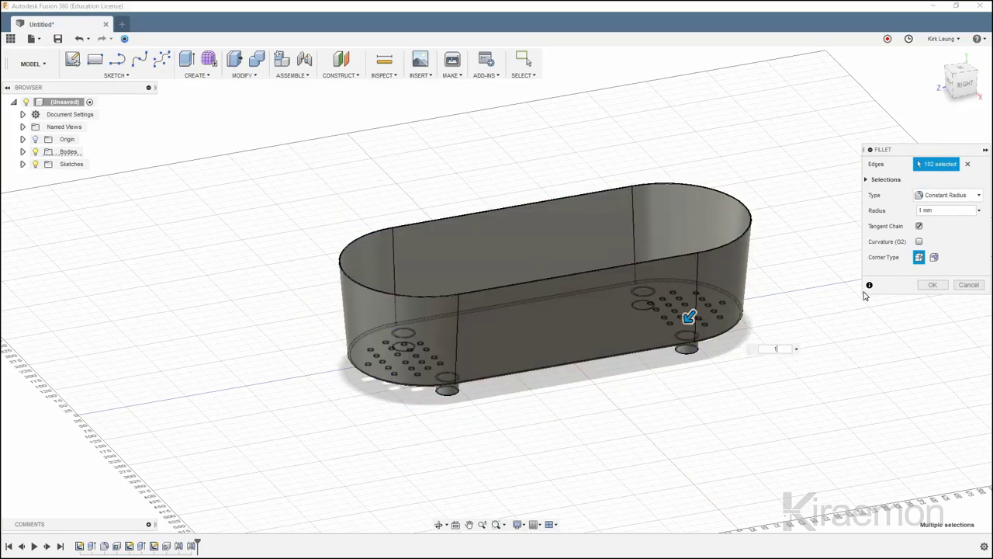
left_click(932, 285)
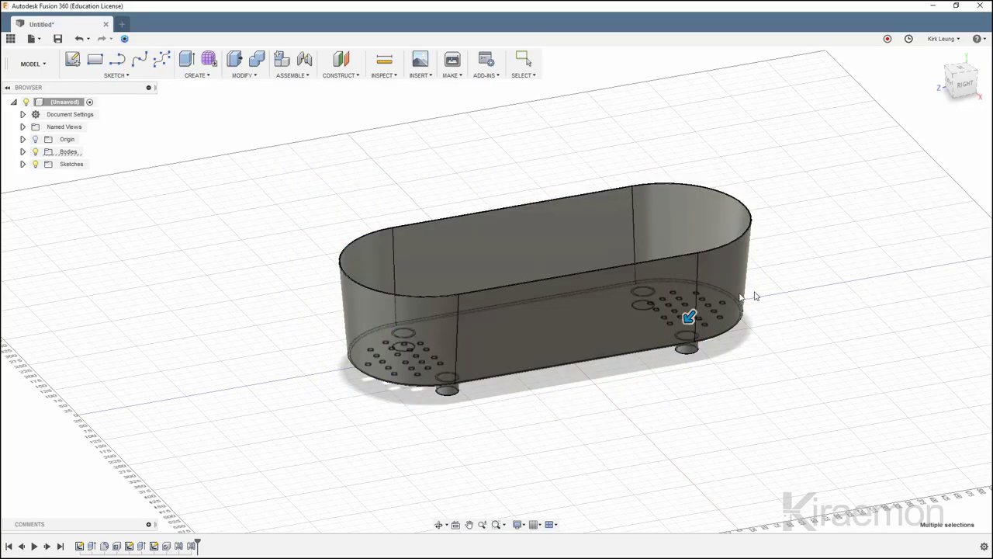
scroll(670, 298, "up", 3)
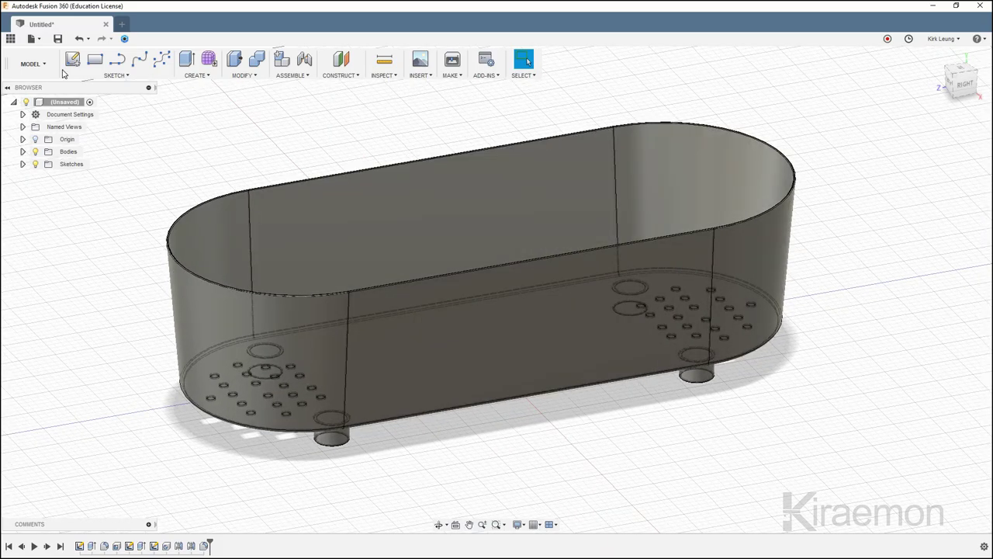
mouse_move(313, 106)
middle_mouse_down("shift")
mouse_move(354, 235)
mouse_move(355, 215)
middle_mouse_up("shift")
scroll(443, 224, "down", 3)
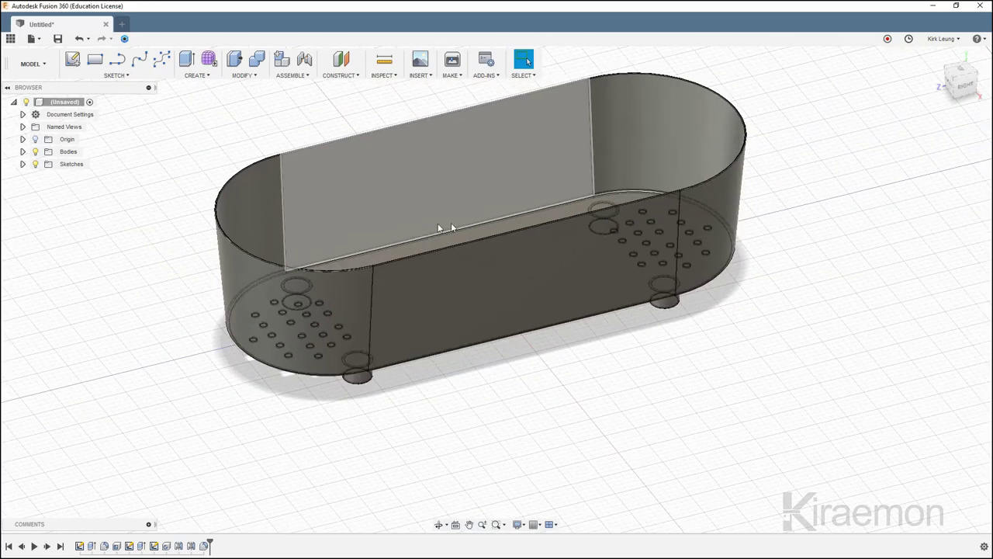
left_click(33, 64)
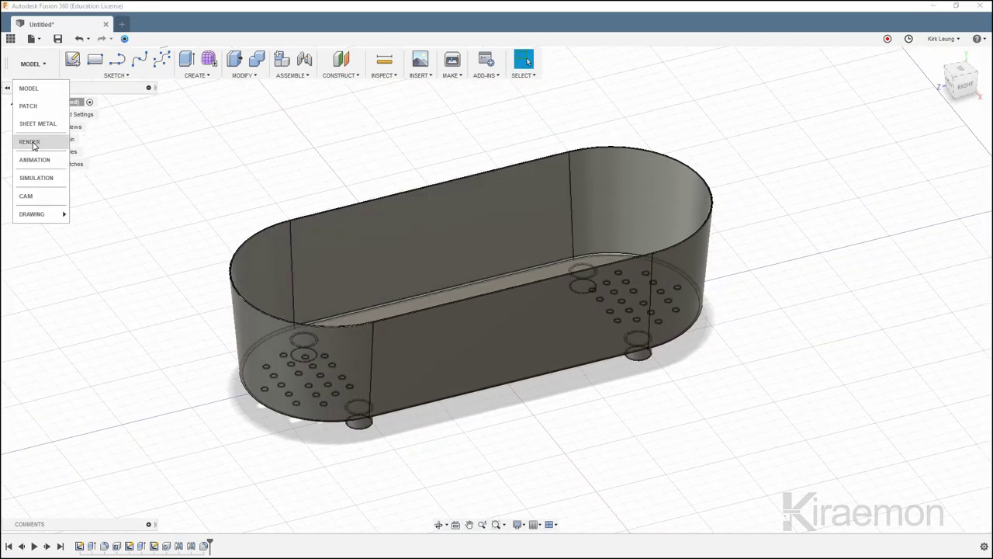
In the Render workspace, apply Plastic - Glossy (Red) from the appearance library to the planter body
left_click(33, 144)
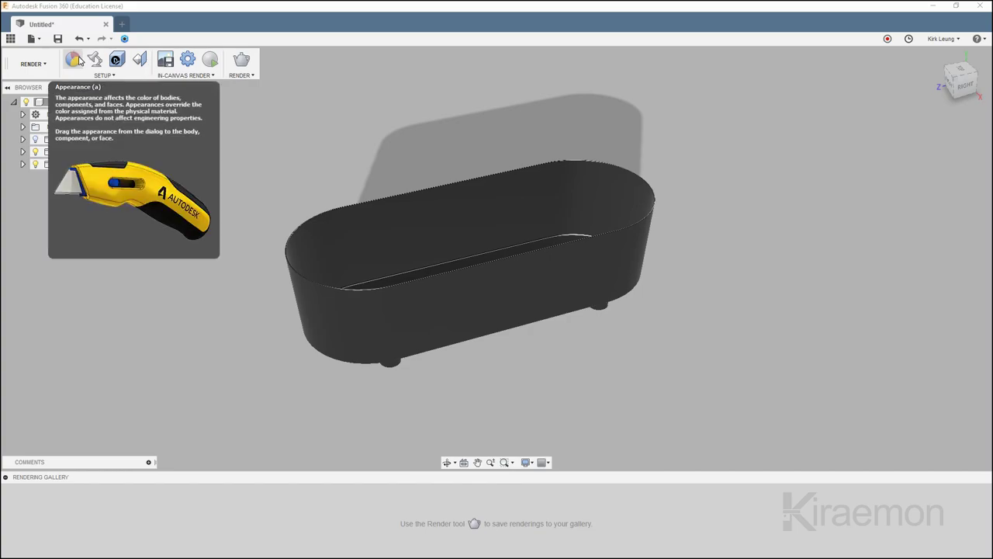
left_click(73, 60)
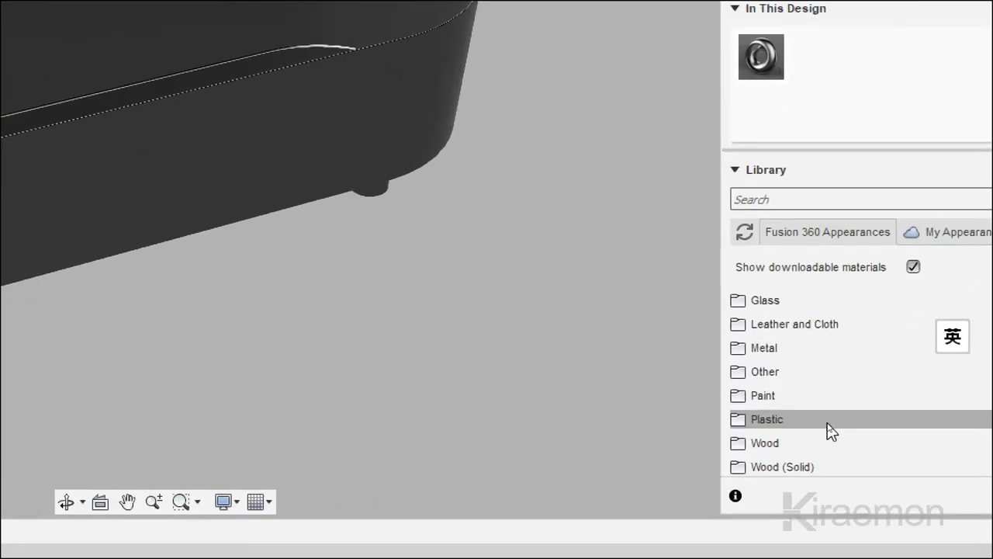
left_click(828, 426)
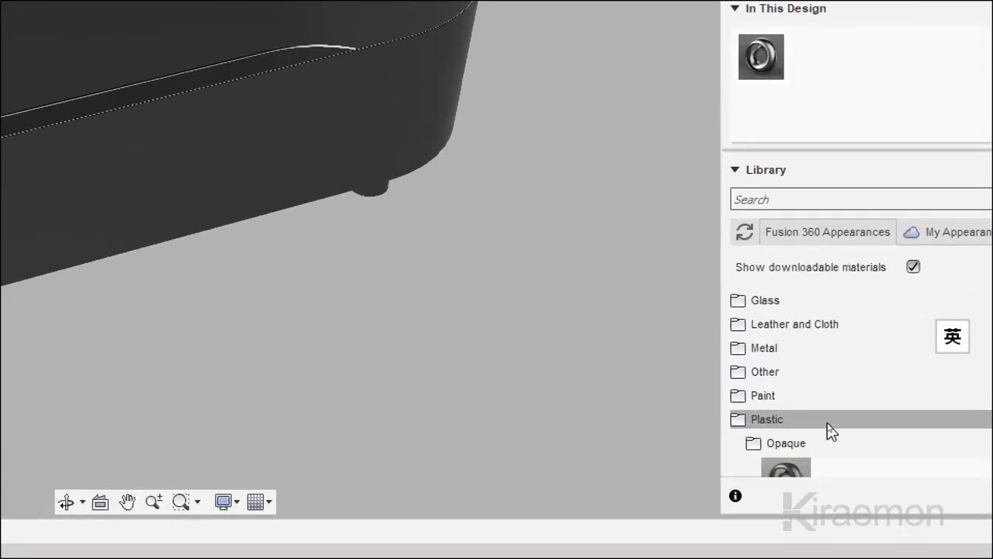
scroll(826, 424, "down", 3)
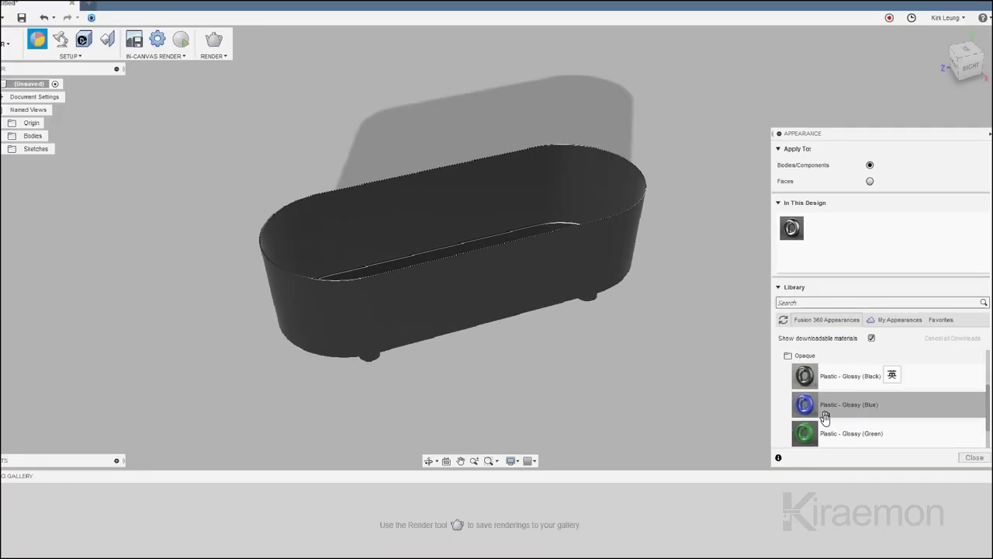
scroll(826, 419, "down", 1)
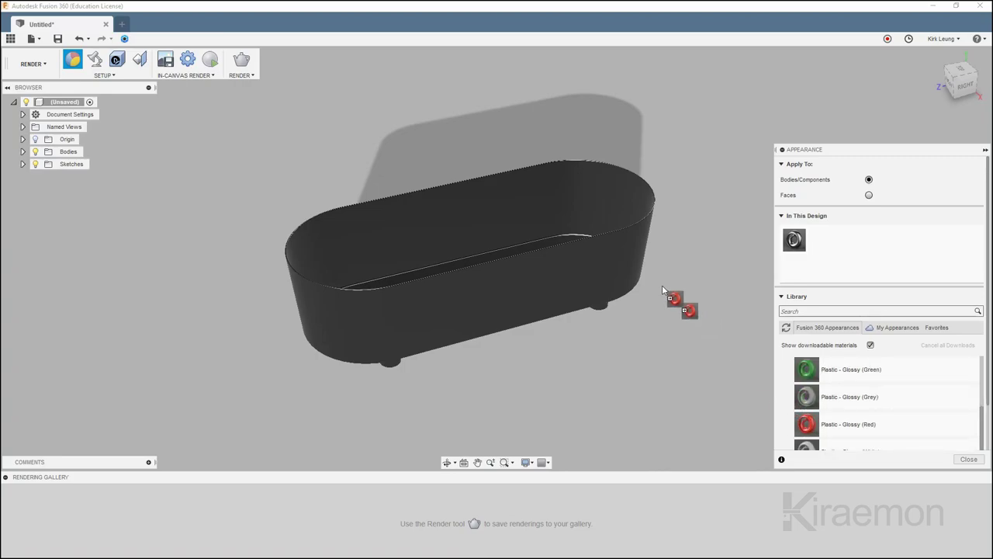
left_click_drag(807, 425, 635, 267)
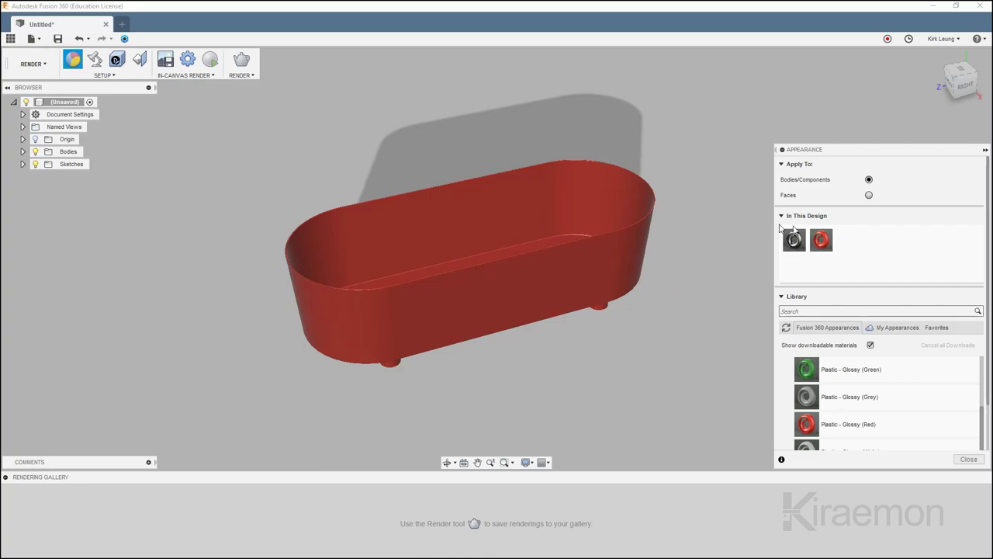
Recolour the glossy plastic from red to a terracotta orange (RGB 153, 80, 31)
double_click(821, 241)
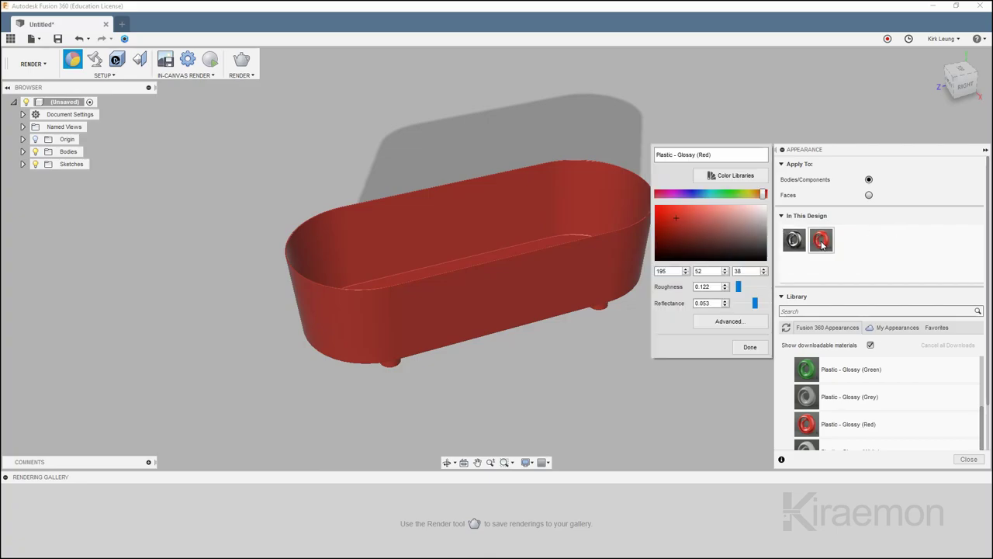
left_click_drag(752, 193, 757, 197)
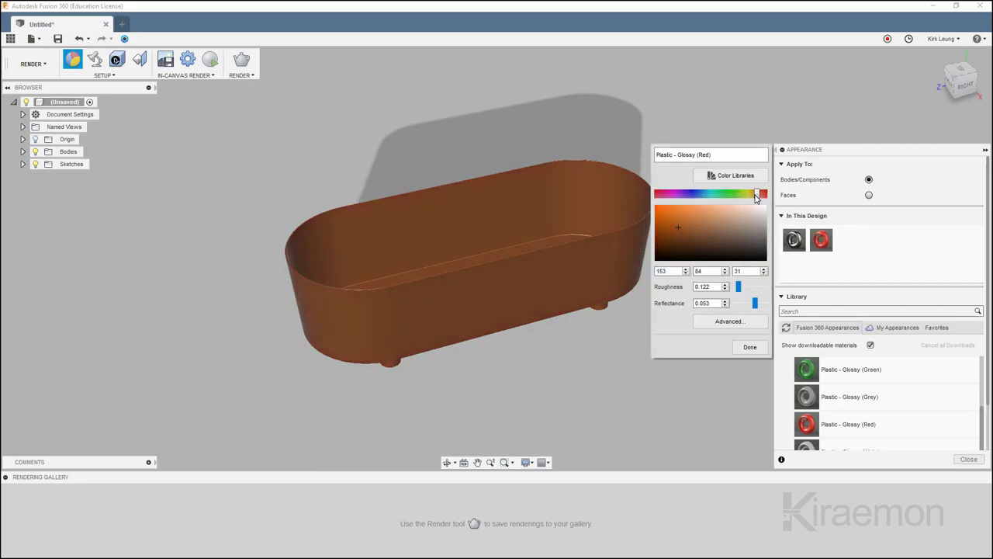
left_click(750, 347)
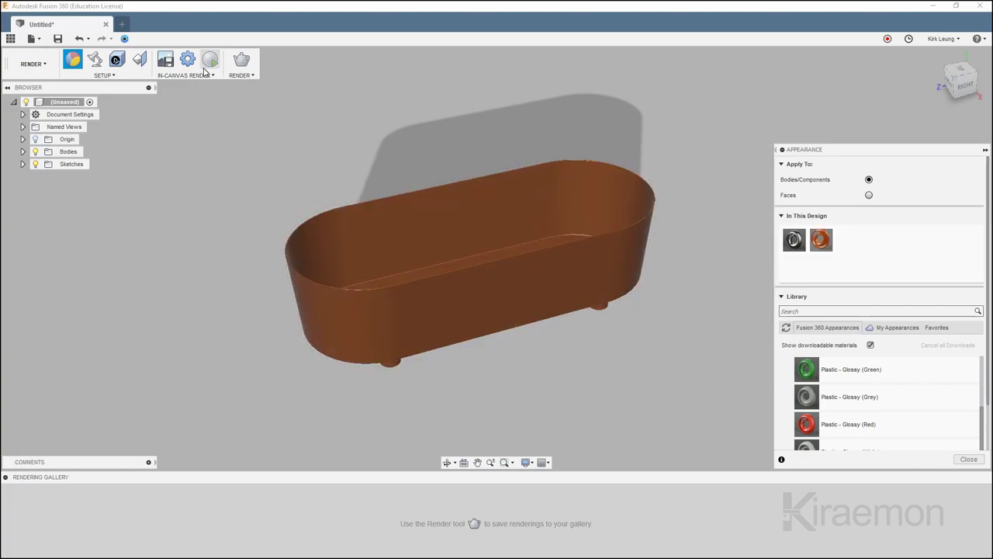
Set the scene background to Environment and apply the Field environment with grass and gravel
left_click(95, 63)
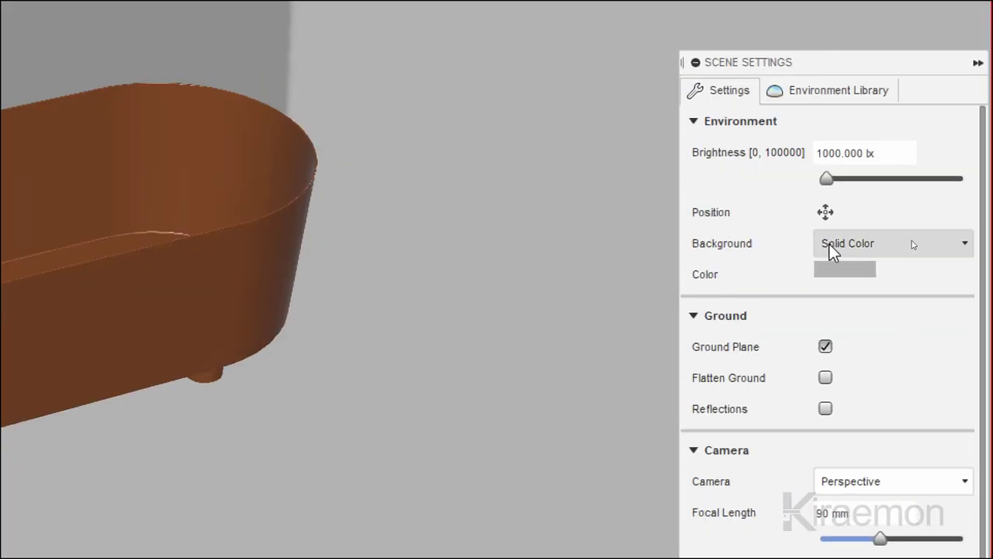
left_click(834, 248)
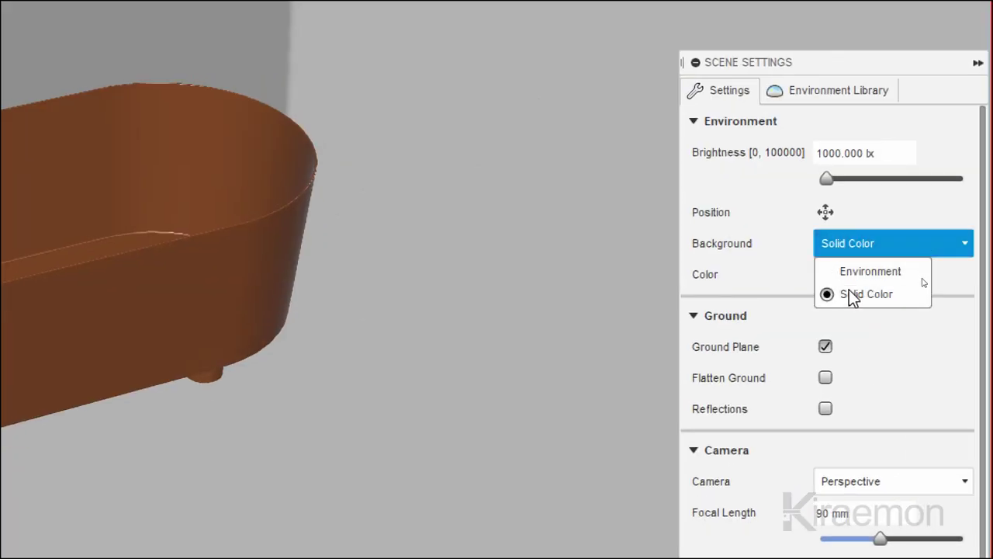
left_click(869, 273)
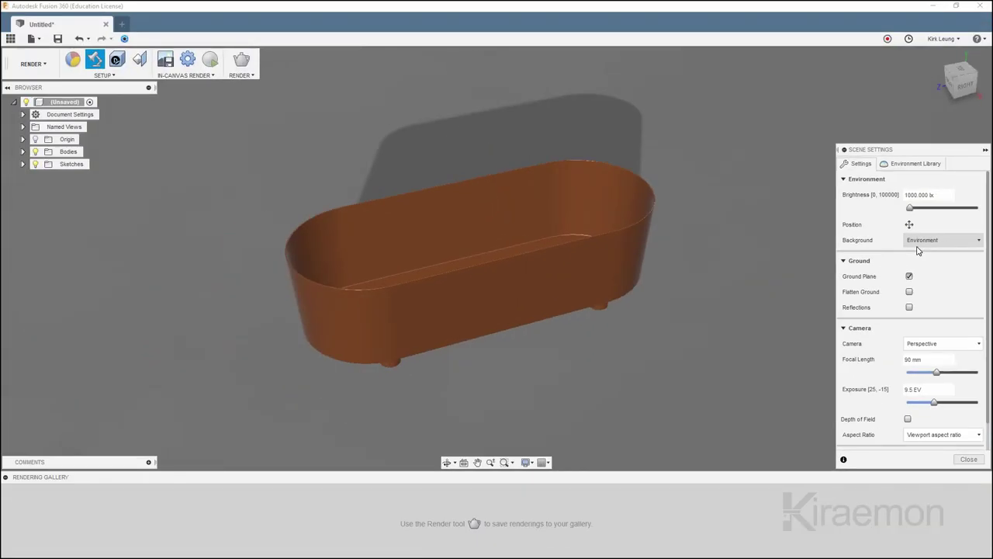
left_click(915, 163)
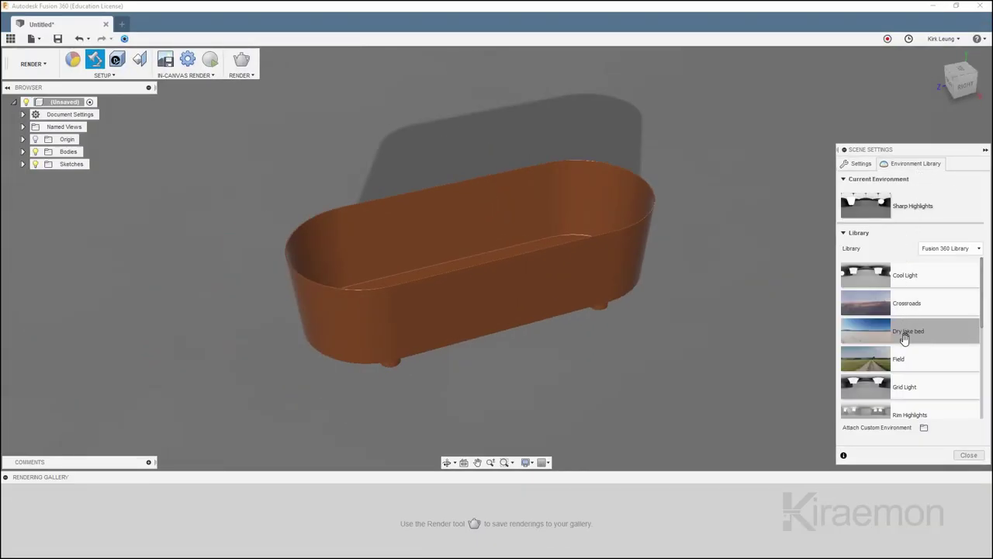
left_click_drag(866, 359, 785, 280)
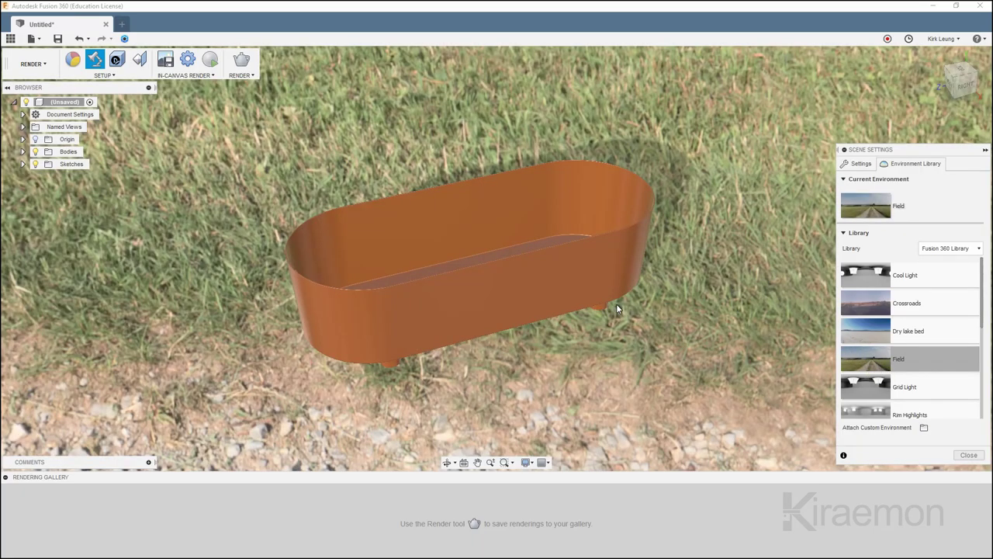
mouse_move(617, 308)
middle_mouse_down("shift")
mouse_move(632, 304)
mouse_move(613, 311)
middle_mouse_up("shift")
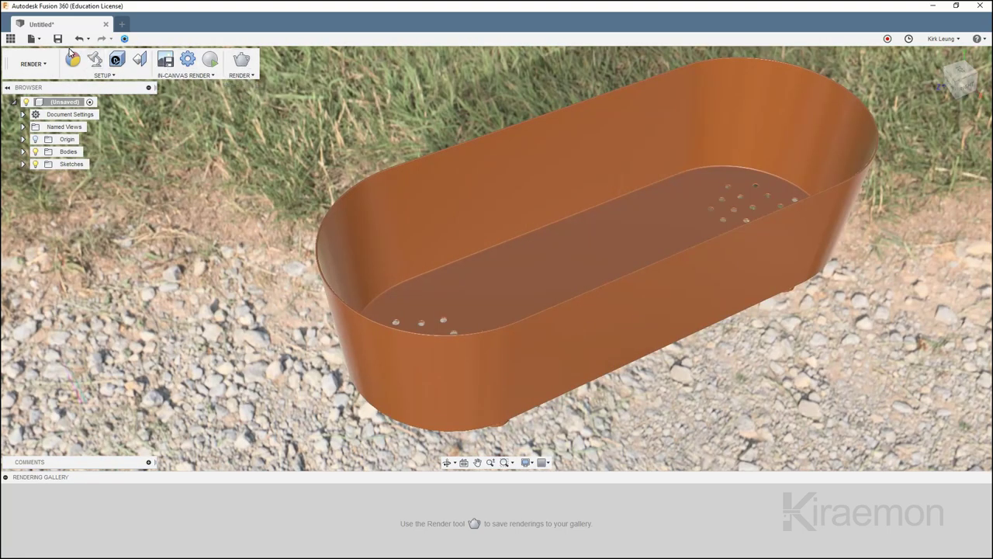
Save the design under the name 'pot 02'
left_click(58, 38)
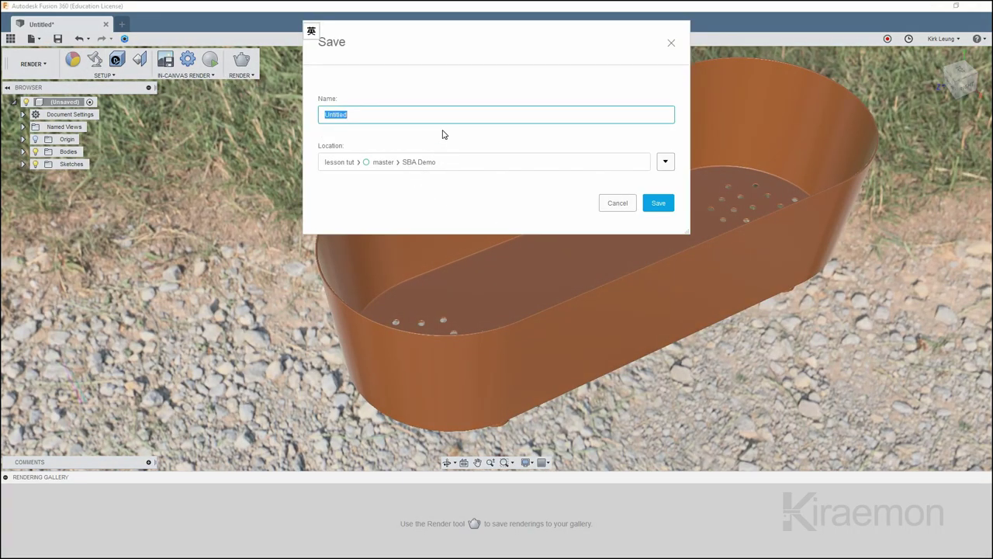
type("pot 02")
key("Return")
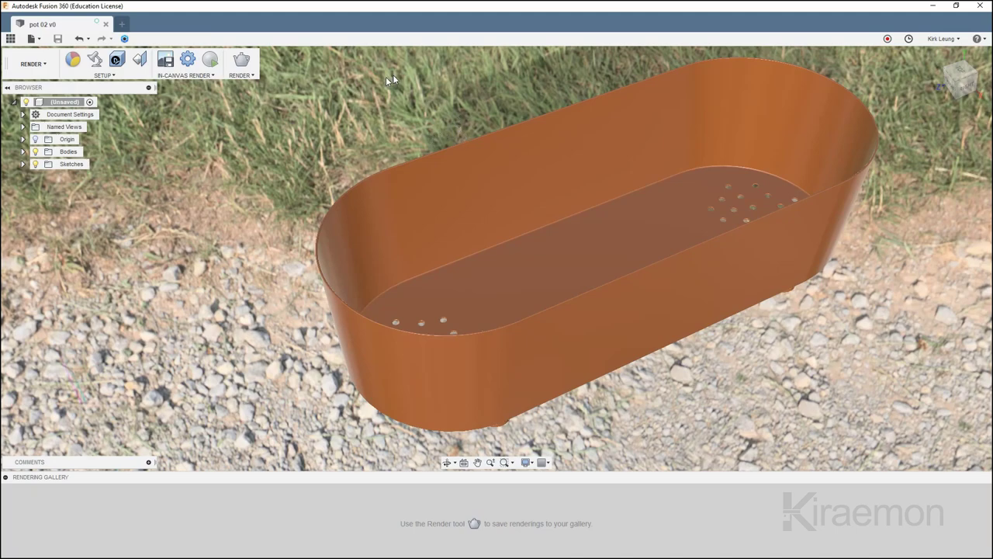
left_click(242, 60)
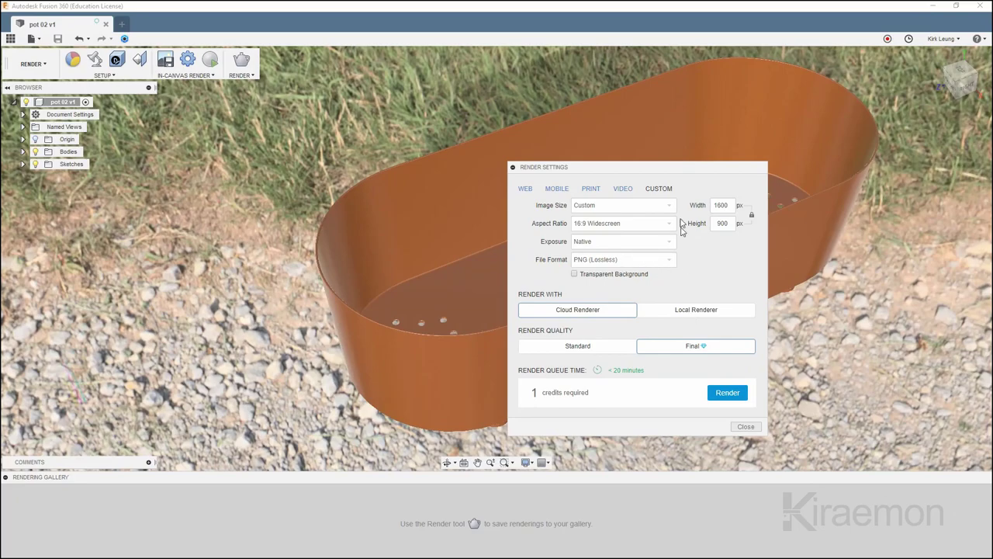
Run a Final-quality 1600×900 PNG cloud render and open the result in the Rendering Gallery
left_click_drag(679, 169, 835, 149)
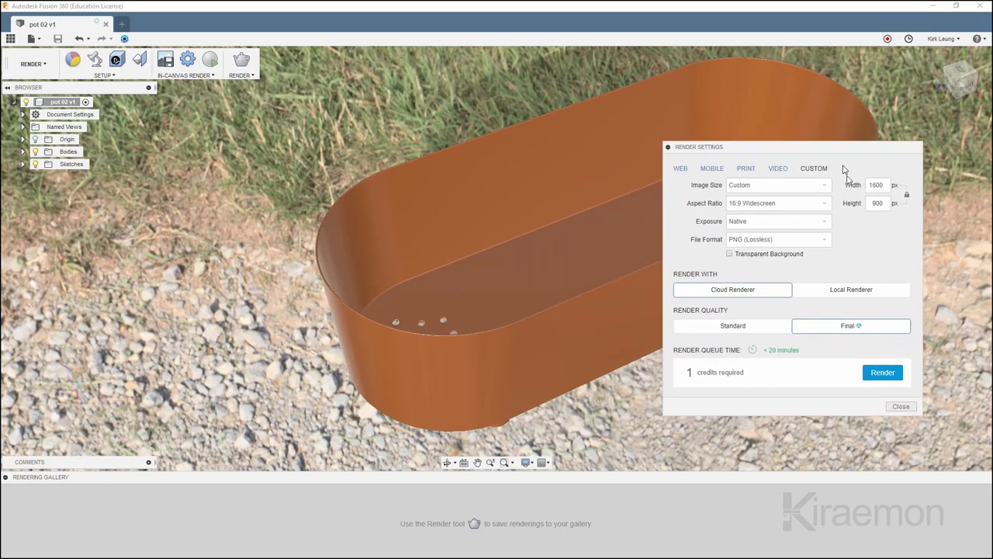
left_click(885, 371)
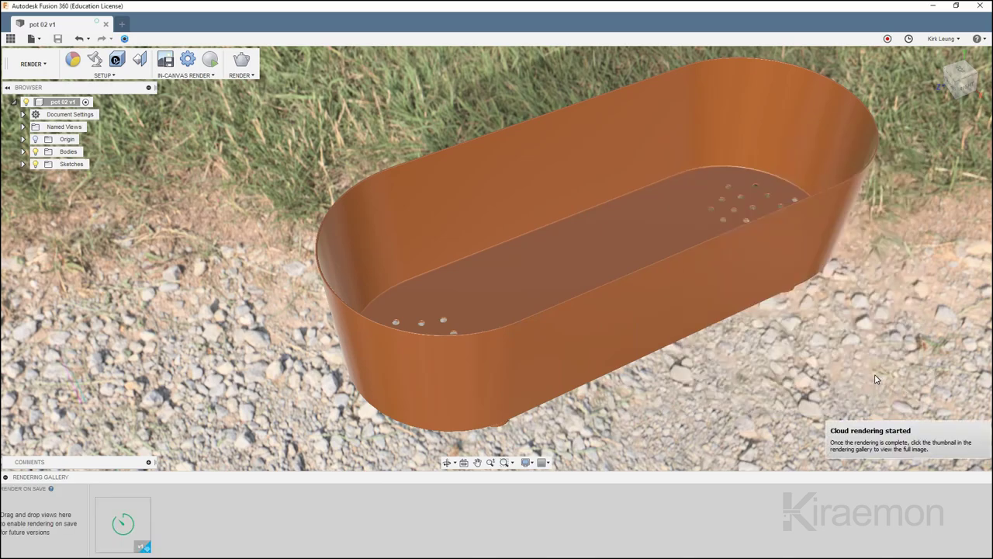
left_click(123, 524)
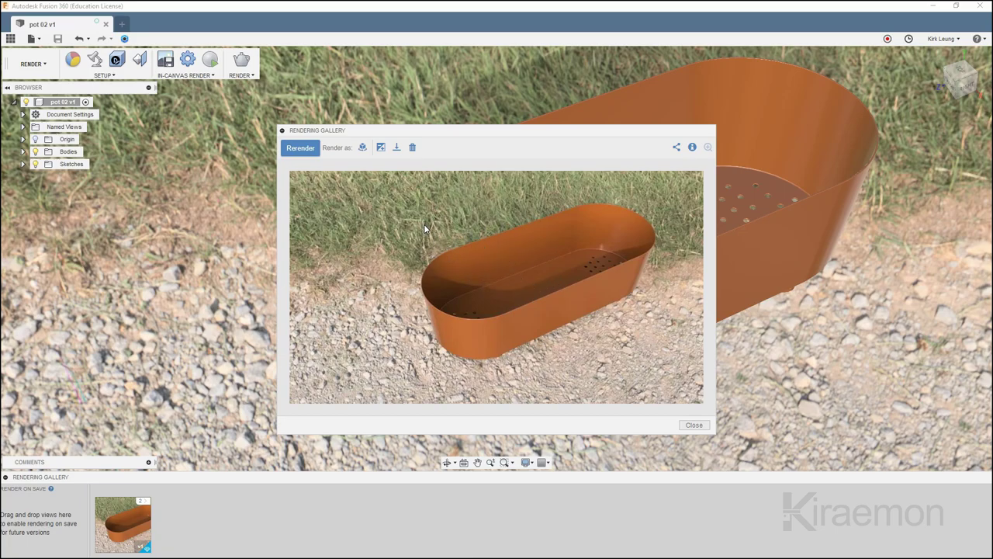
left_click(397, 148)
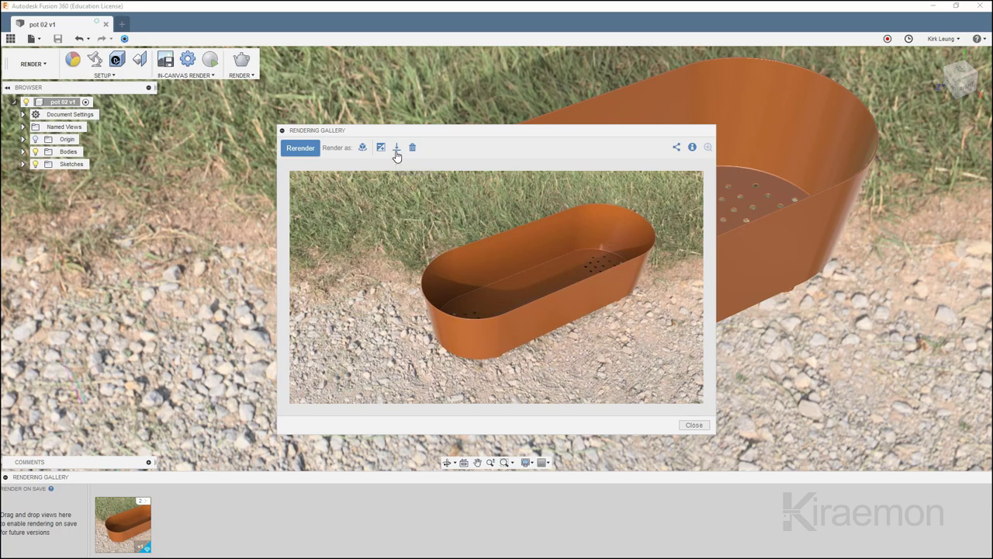